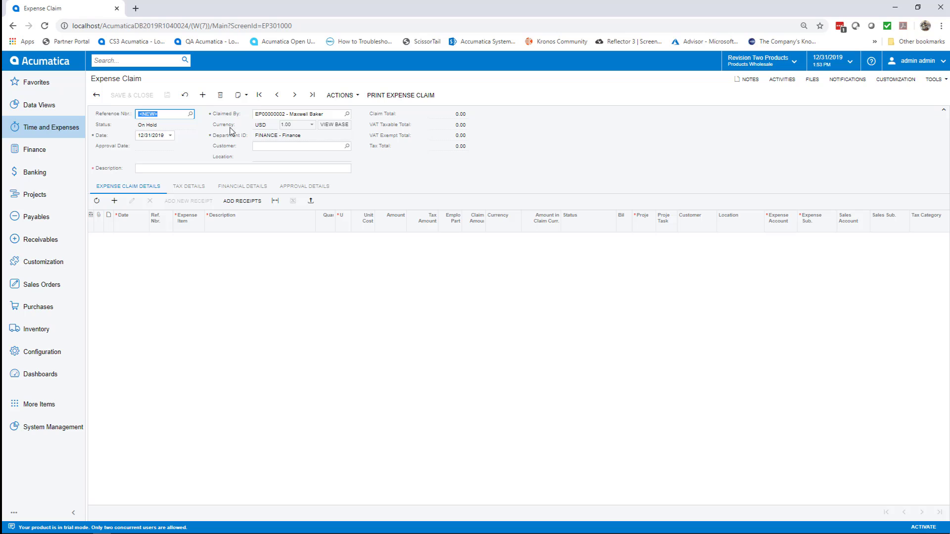
Review the expense claim's Reference Nbr, Claimed By, Customer and Description fields.
{"action": "left_click", "coordinate": [255, 115]}
{"action": "left_click", "coordinate": [260, 146]}
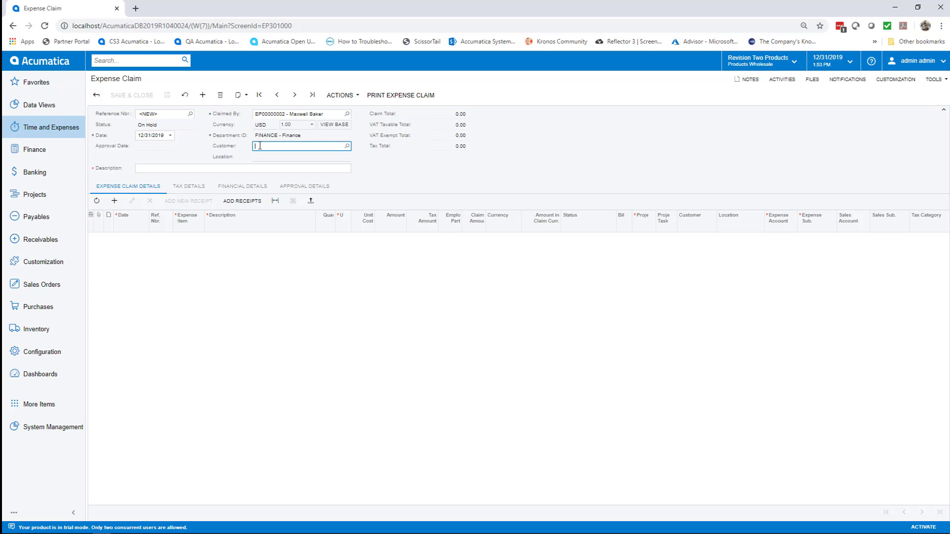
{"action": "left_click", "coordinate": [168, 114]}
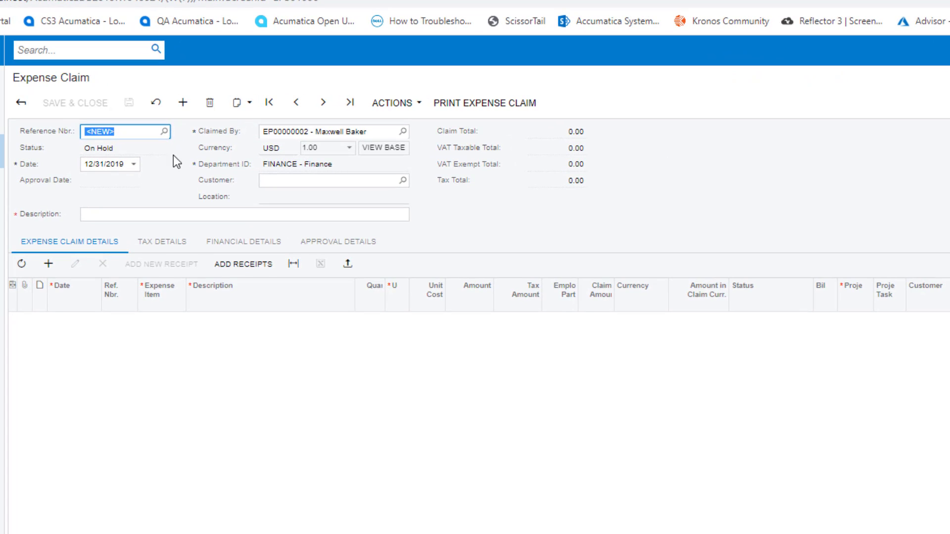
{"action": "left_click", "coordinate": [265, 131]}
{"action": "left_click", "coordinate": [270, 180]}
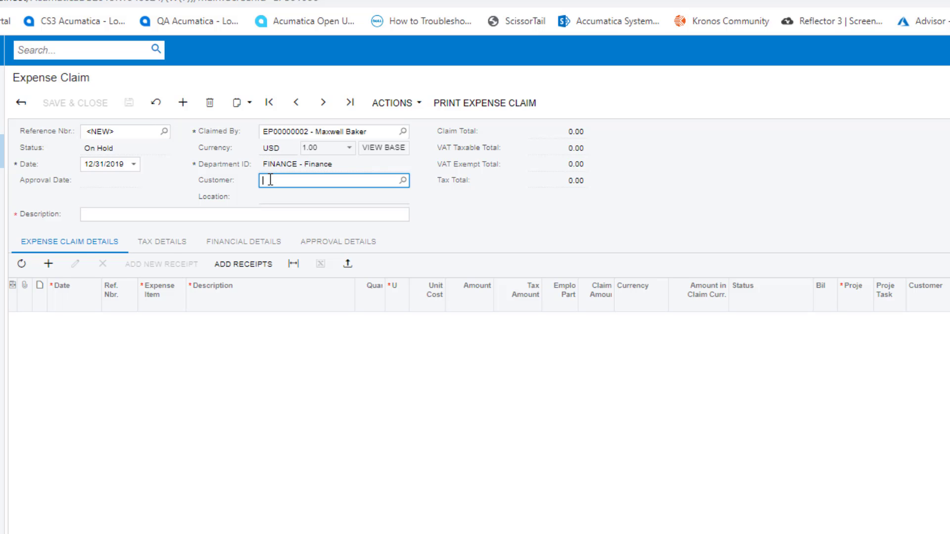
{"action": "left_click", "coordinate": [210, 215]}
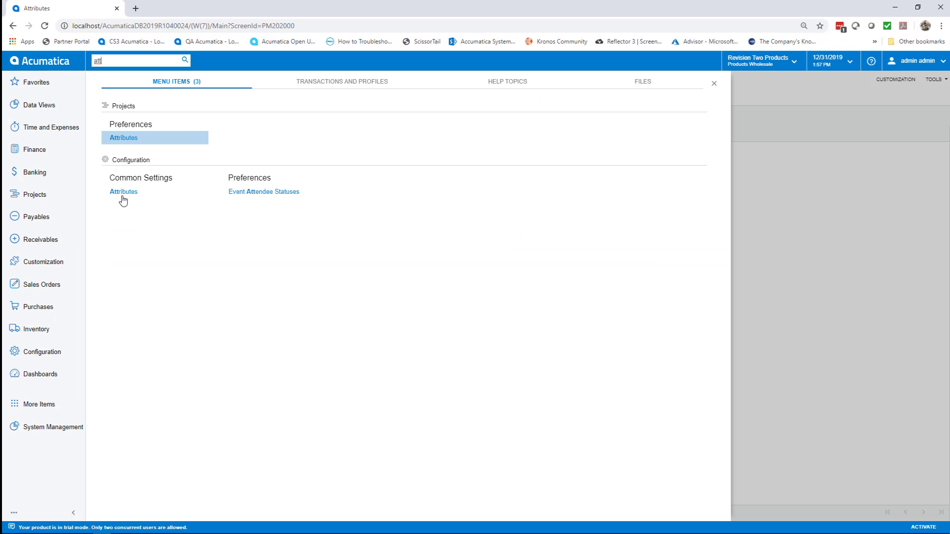
Review the MONTHEXPCL attribute and its assignment on the EMPSTAND employee class's Attributes tab.
{"action": "left_click", "coordinate": [123, 193]}
{"action": "left_click", "coordinate": [96, 95]}
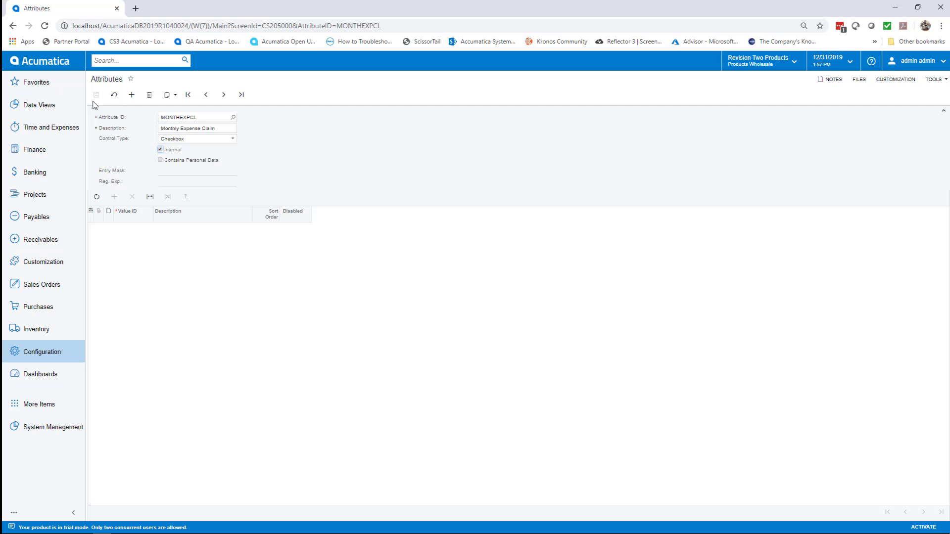
{"action": "left_click", "coordinate": [111, 61]}
{"action": "type", "text": "emplo"}
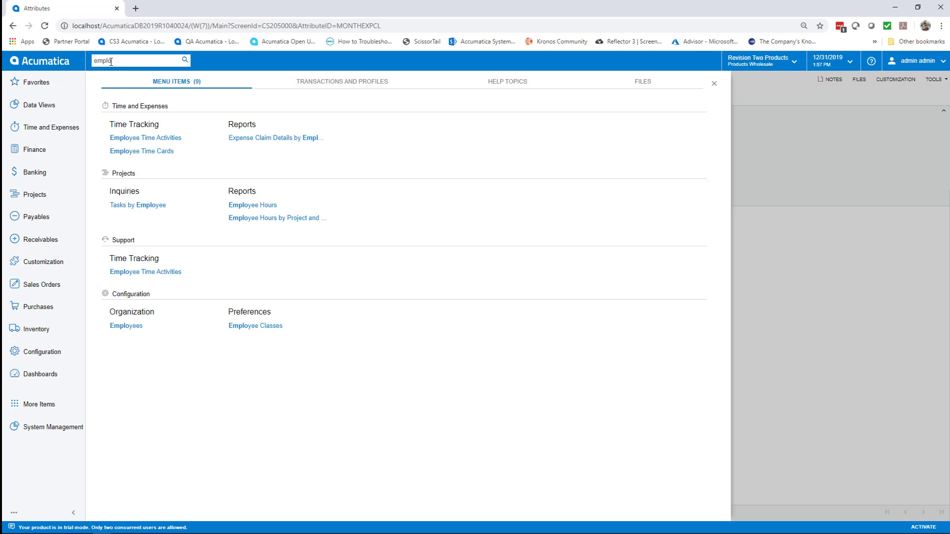
{"action": "left_click", "coordinate": [255, 326]}
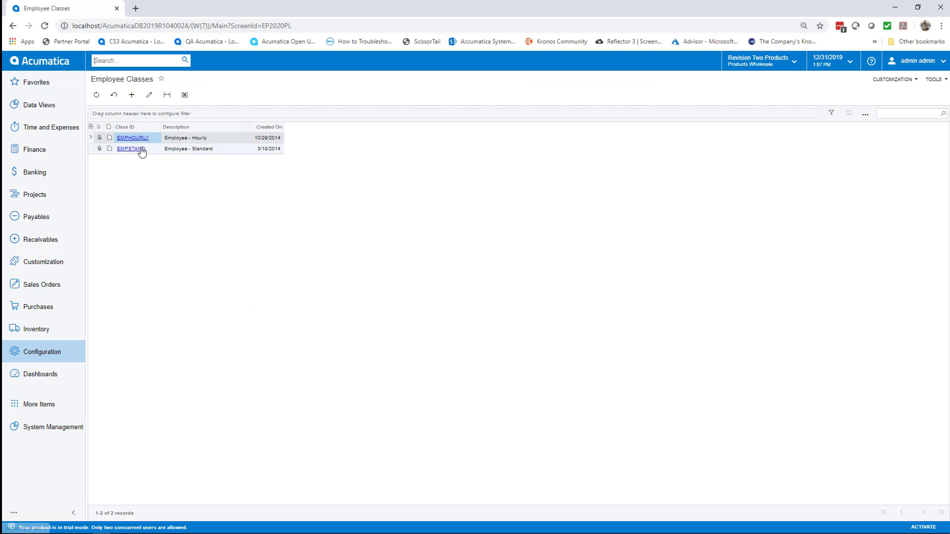
{"action": "left_click", "coordinate": [131, 149]}
{"action": "left_click", "coordinate": [176, 145]}
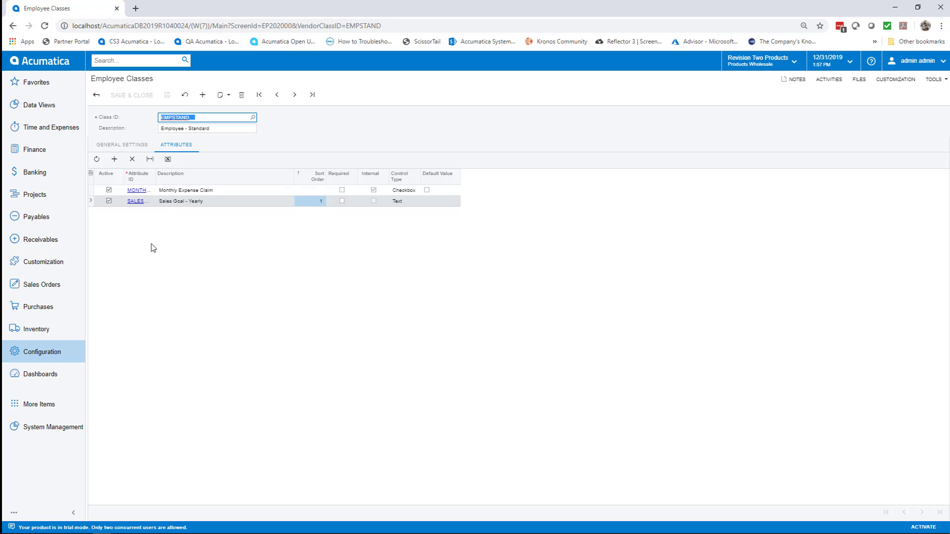
Open an employee's record to check the attribute in use.
{"action": "left_click", "coordinate": [135, 62]}
{"action": "type", "text": "e"}
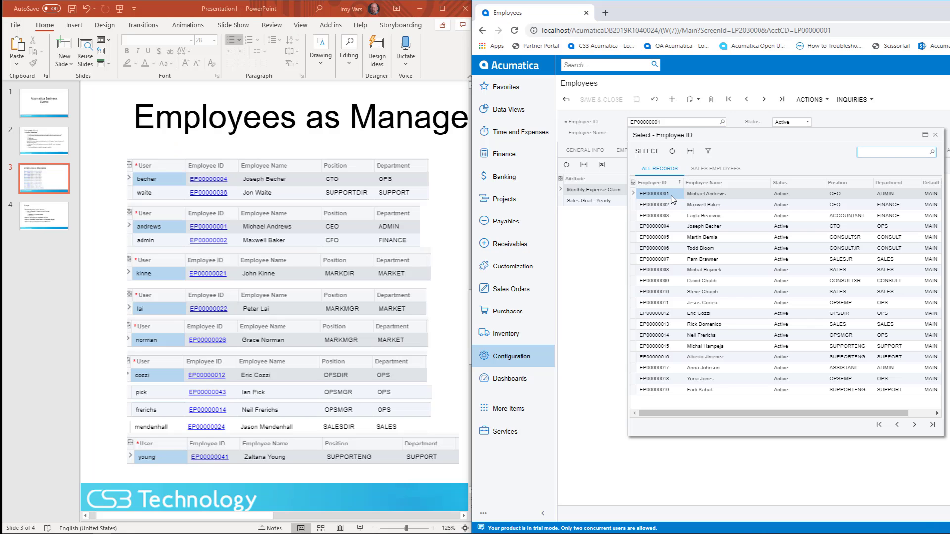
{"action": "double_click", "coordinate": [703, 368]}
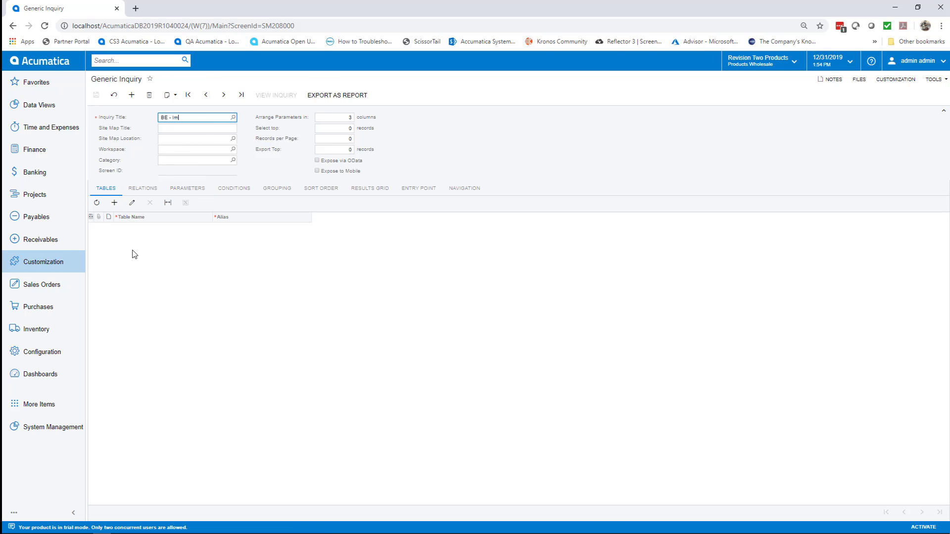
Title the inquiry 'BE - Import Expense Claims' and file it under Hidden Generic Inquiries.
{"action": "type", "text": "s"}
{"action": "key", "text": "Tab"}
{"action": "type", "text": "Import Expense Claims"}
{"action": "left_click", "coordinate": [232, 138]}
{"action": "double_click", "coordinate": [185, 242]}
{"action": "scroll", "coordinate": [223, 248], "scroll_direction": "down", "scroll_amount": 2}
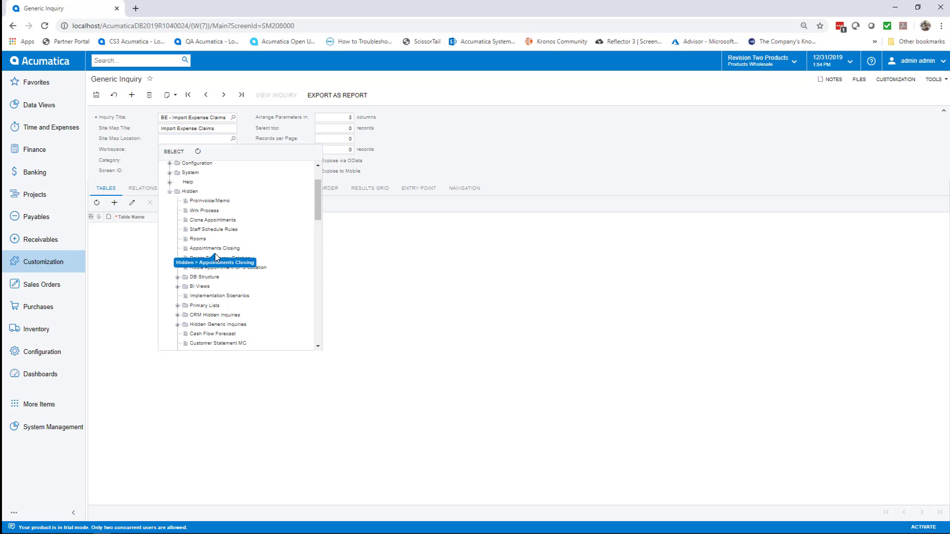
{"action": "left_click", "coordinate": [218, 324]}
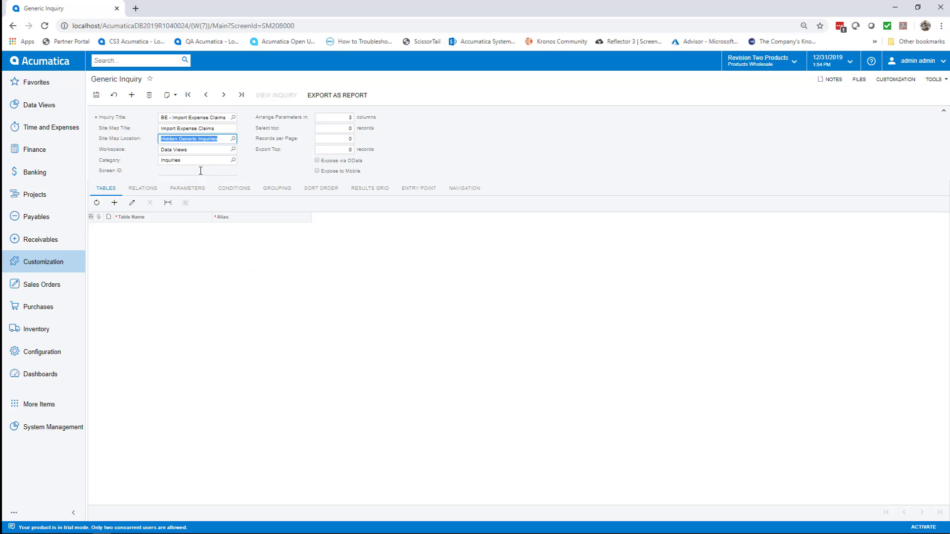
Add the PX.Objects.EP.EPEmployee table as the source and save the inquiry.
{"action": "left_click", "coordinate": [114, 202]}
{"action": "left_click", "coordinate": [214, 227]}
{"action": "type", "text": "employee"}
{"action": "double_click", "coordinate": [220, 310]}
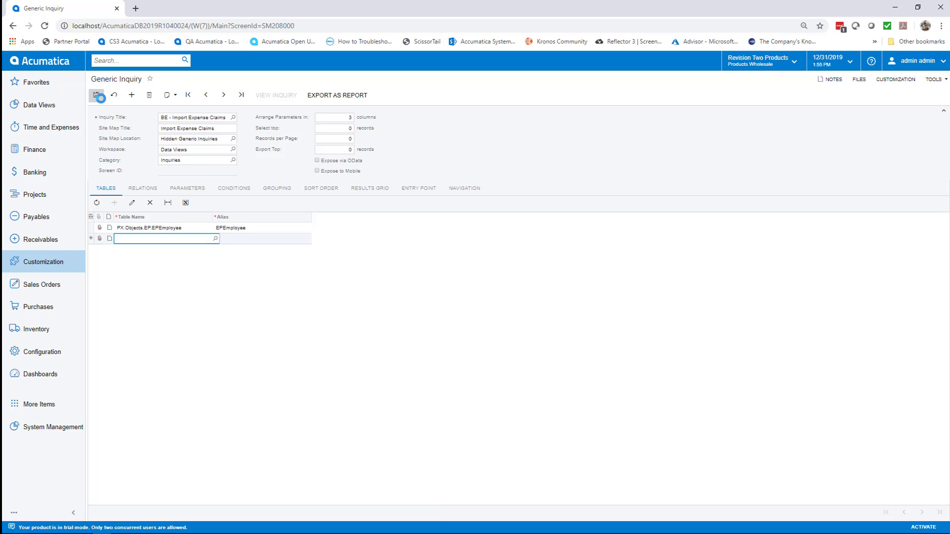
{"action": "left_click", "coordinate": [96, 95]}
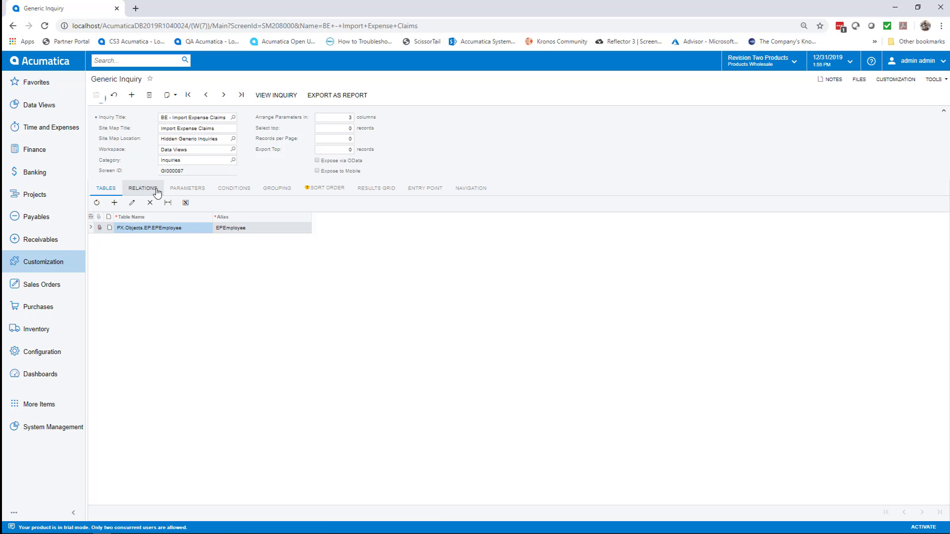
Add EPEmployee.AcctCD and a second EPEmployee column to the Results Grid.
{"action": "left_click", "coordinate": [366, 189]}
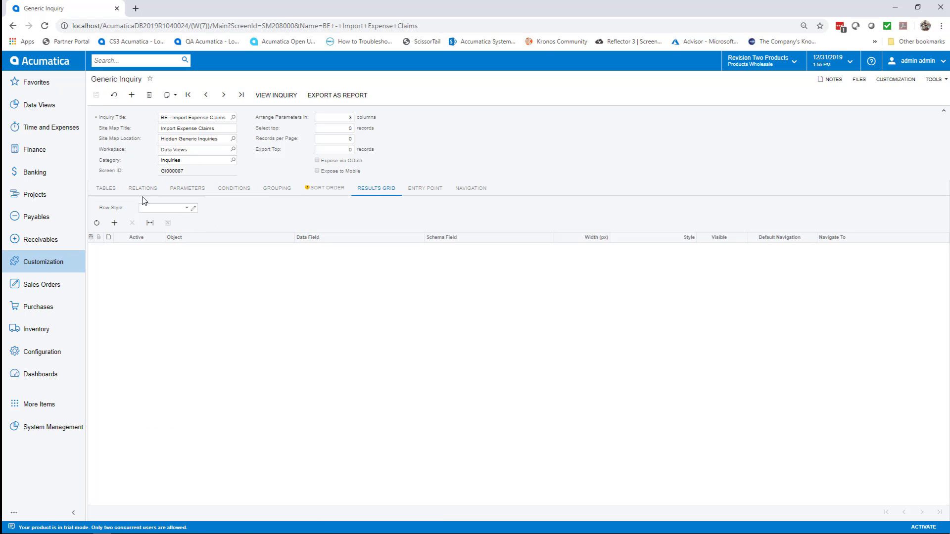
{"action": "left_click", "coordinate": [114, 222]}
{"action": "left_click", "coordinate": [204, 249]}
{"action": "left_click", "coordinate": [296, 250]}
{"action": "left_click", "coordinate": [212, 256]}
{"action": "left_click", "coordinate": [308, 250]}
{"action": "left_click", "coordinate": [401, 272]}
{"action": "left_click", "coordinate": [280, 267]}
{"action": "left_click", "coordinate": [327, 259]}
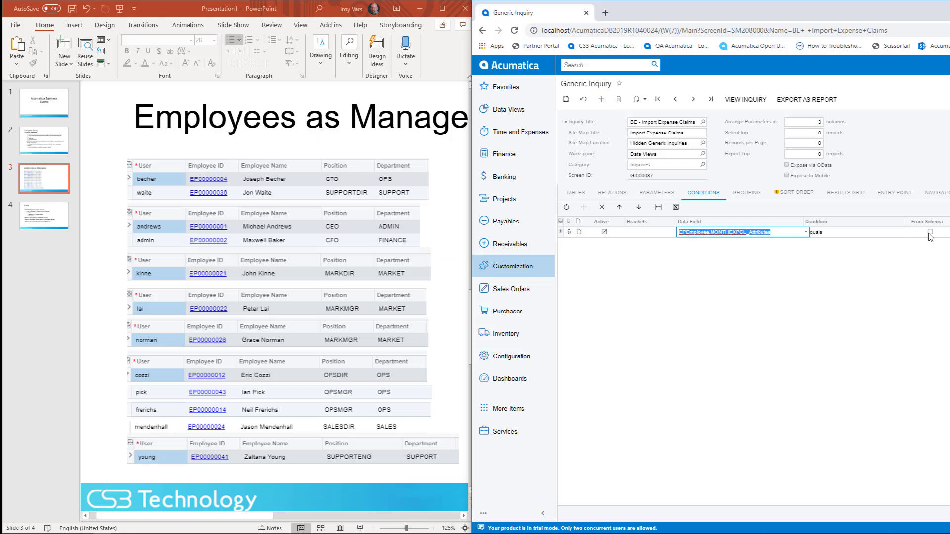
Run the inquiry to list the employees by ID and name.
{"action": "left_click", "coordinate": [929, 232]}
{"action": "left_click_drag", "start_coordinate": [472, 228], "coordinate": [346, 228]}
{"action": "left_click", "coordinate": [901, 232]}
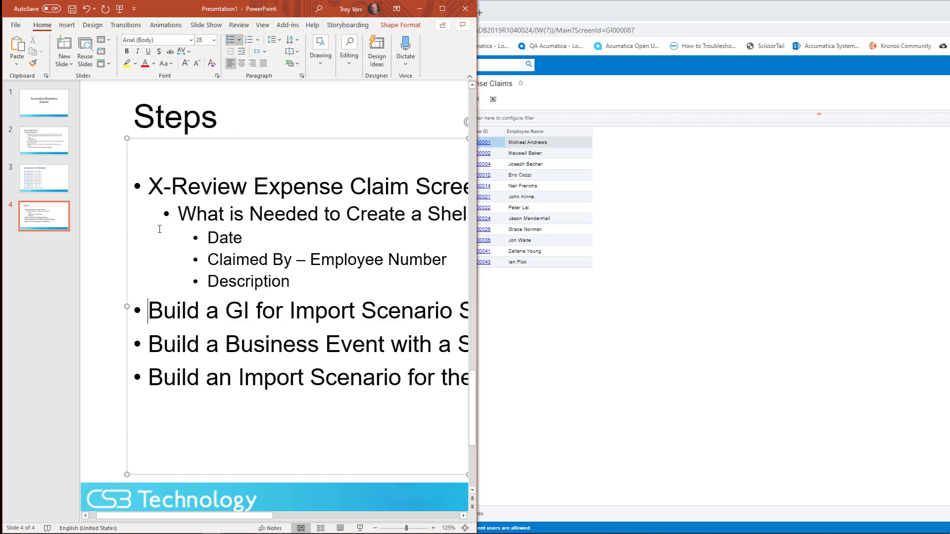
Prefix 'Build a GI for Import Scenario' with X- on the Steps slide.
{"action": "type", "text": "X-Build a GI for Import Scenario"}
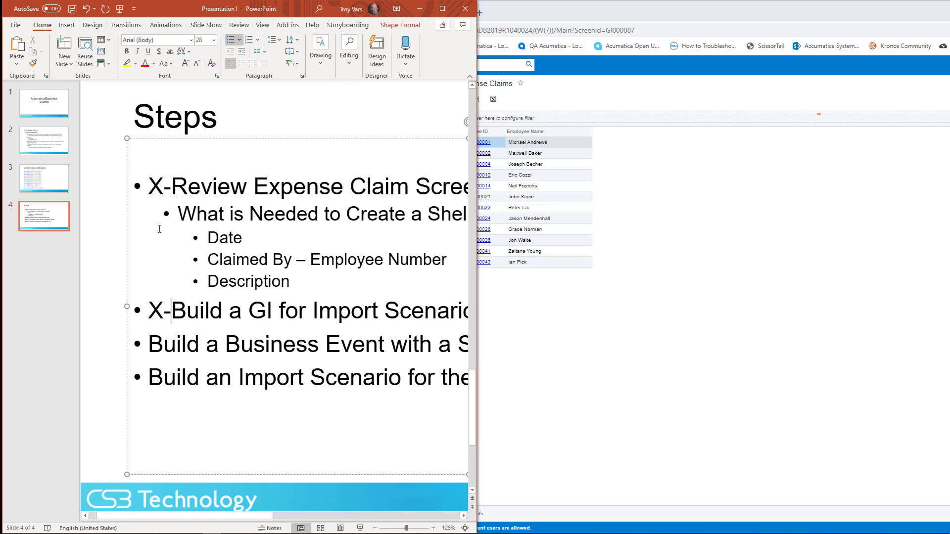
{"action": "key", "text": "Down"}
{"action": "key", "text": "Left"}
{"action": "key", "text": "Left"}
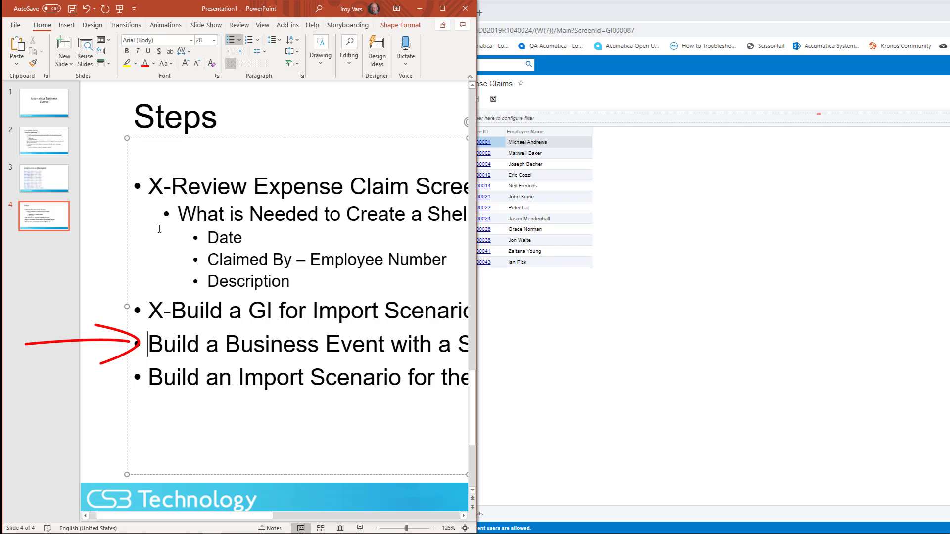
{"action": "left_click", "coordinate": [520, 294]}
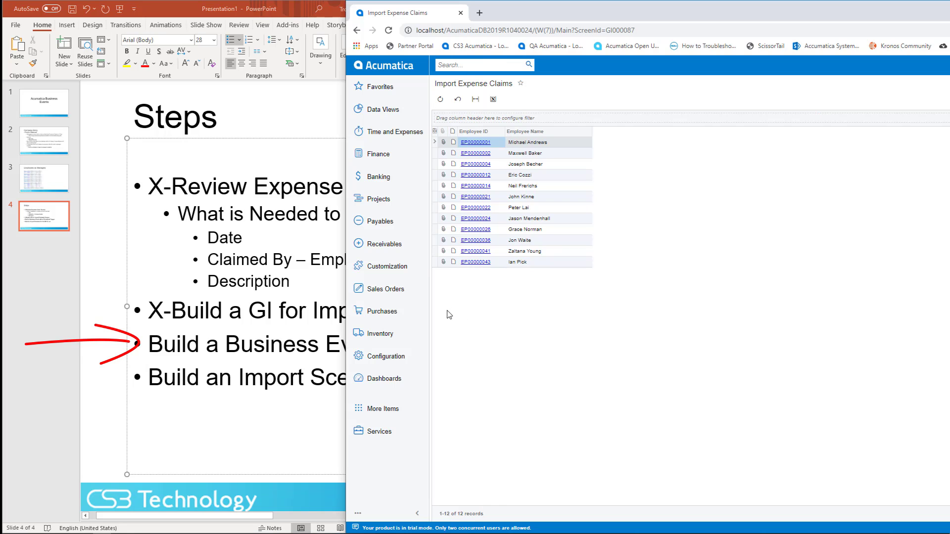
Start a new record on the System Management > Business Events screen.
{"action": "left_click", "coordinate": [394, 415]}
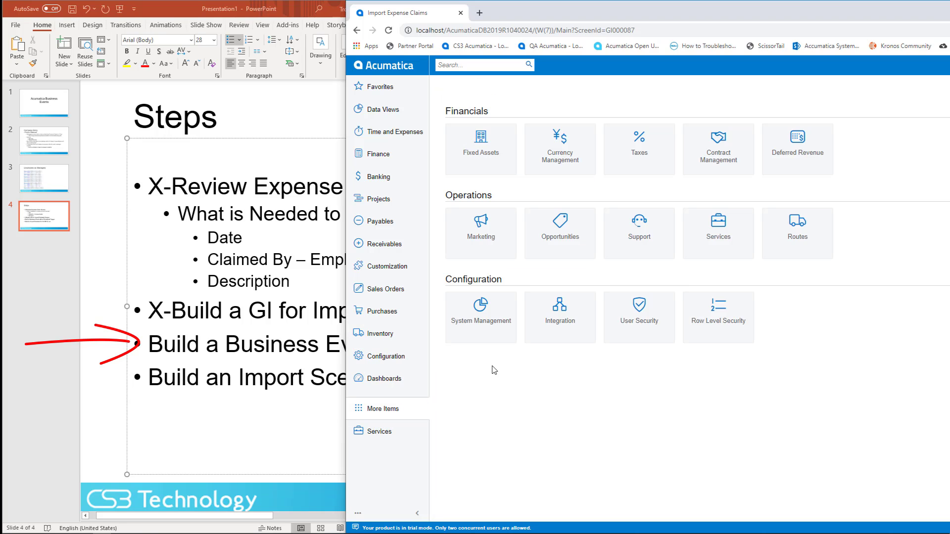
{"action": "left_click", "coordinate": [497, 317]}
{"action": "left_click", "coordinate": [707, 189]}
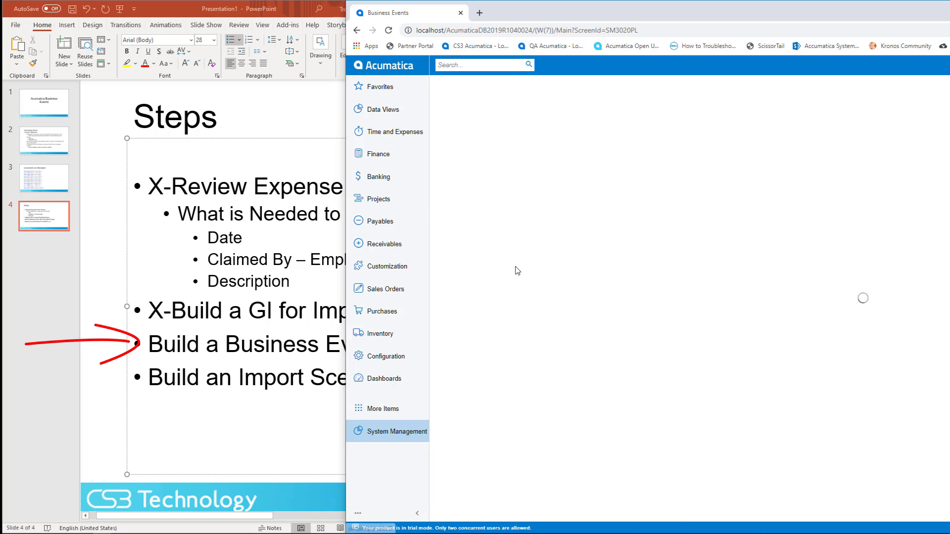
{"action": "left_click", "coordinate": [475, 99]}
Set both Event ID and Description to 'BE- Create Expense Monthly'.
{"action": "left_click", "coordinate": [511, 123]}
{"action": "type", "text": "BE C"}
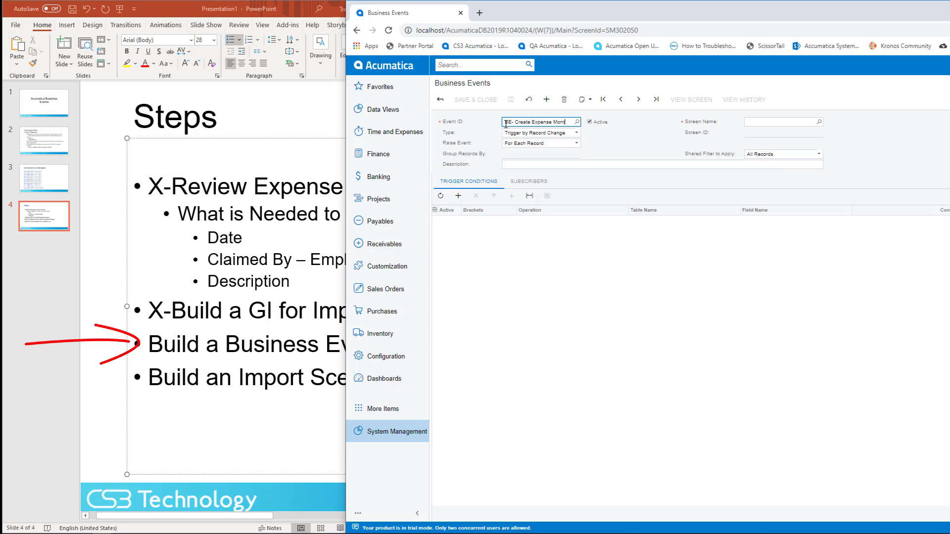
{"action": "key", "text": "Tab"}
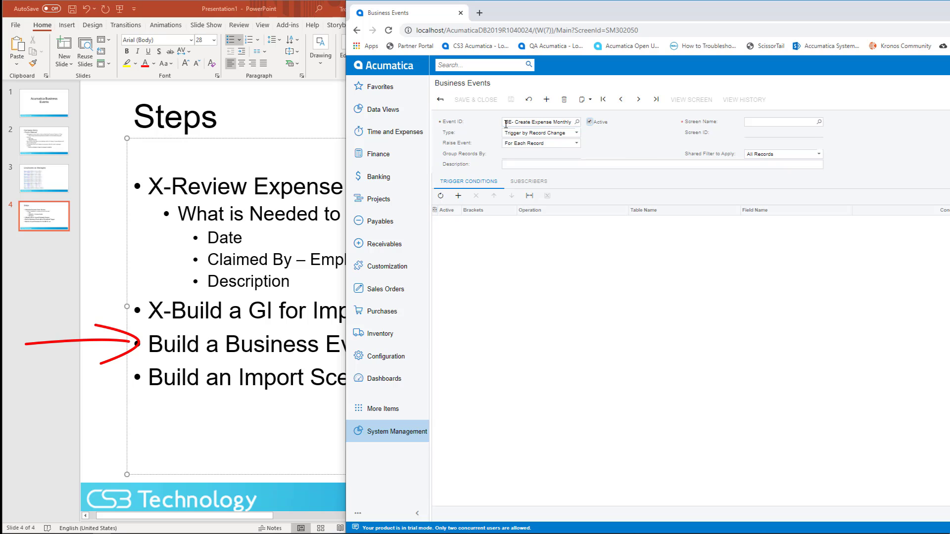
{"action": "left_click", "coordinate": [533, 121]}
{"action": "key", "text": "ctrl+c"}
{"action": "left_click", "coordinate": [527, 164]}
{"action": "key", "text": "ctrl+v"}
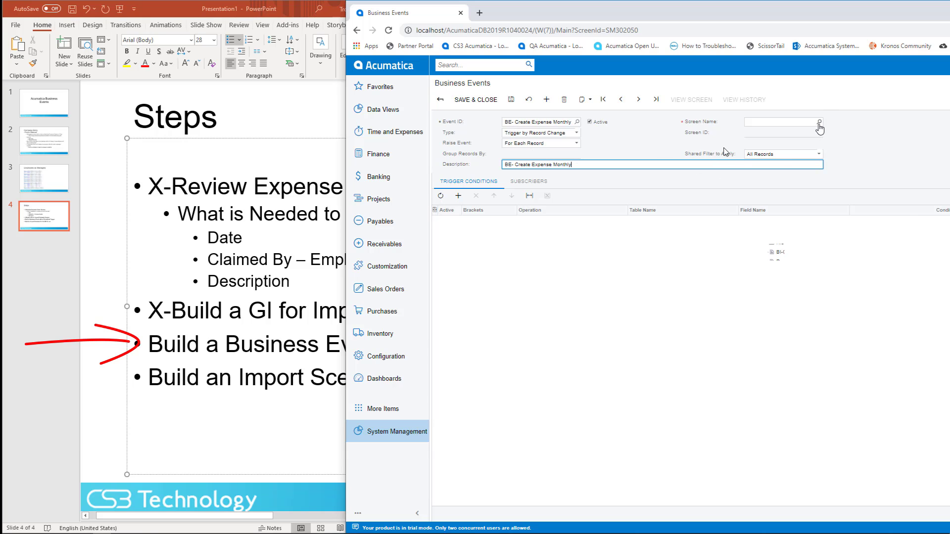
Base the event on the hidden Import Expense Claims inquiry screen.
{"action": "left_click", "coordinate": [818, 122]}
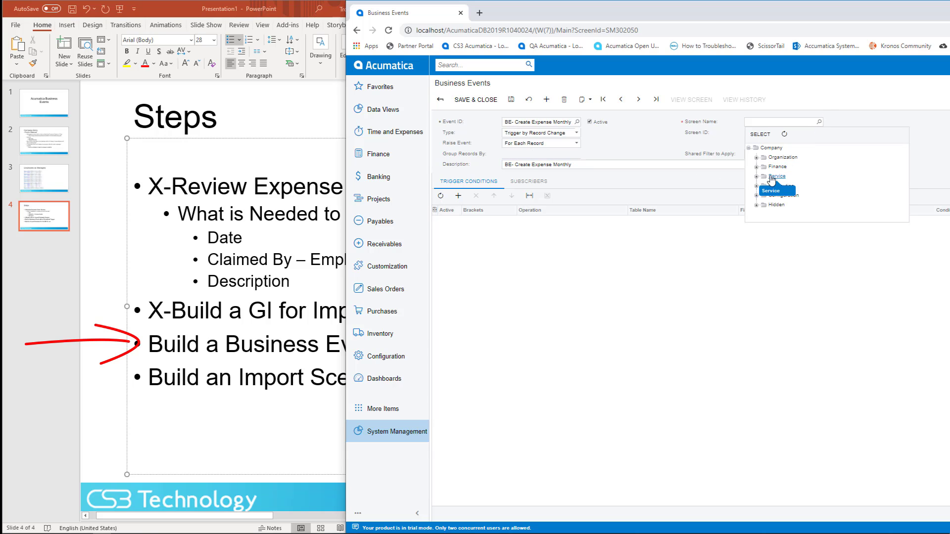
{"action": "left_click", "coordinate": [757, 205]}
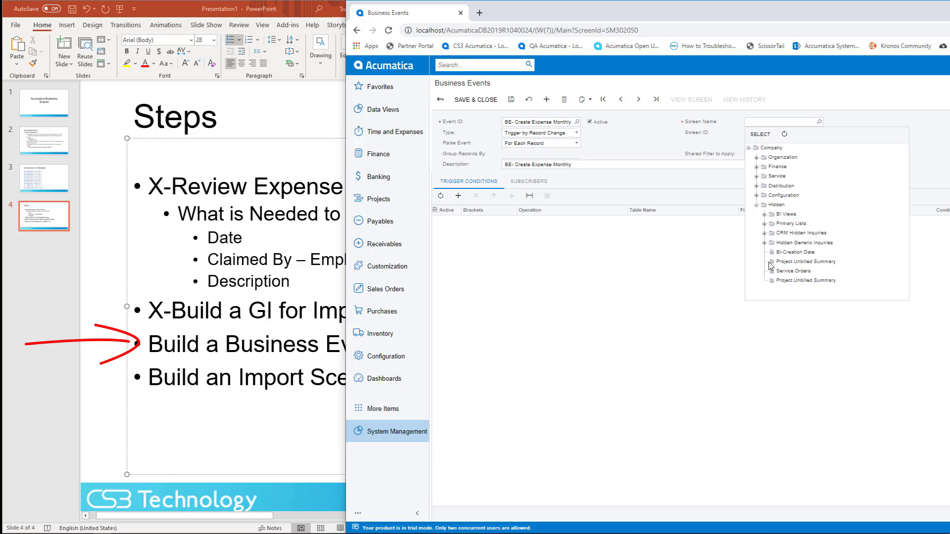
{"action": "left_click", "coordinate": [765, 243]}
{"action": "scroll", "coordinate": [806, 250], "scroll_direction": "down", "scroll_amount": 3}
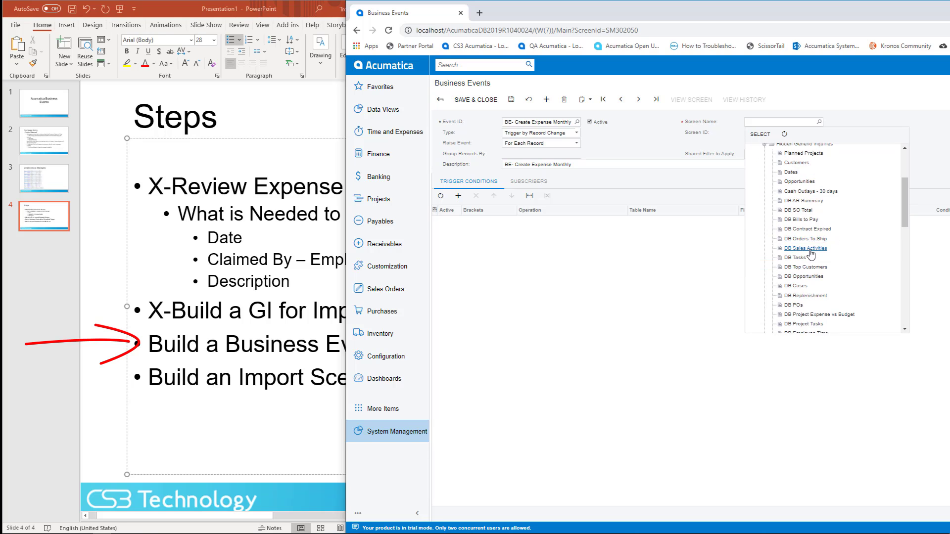
{"action": "scroll", "coordinate": [810, 251], "scroll_direction": "down", "scroll_amount": 2}
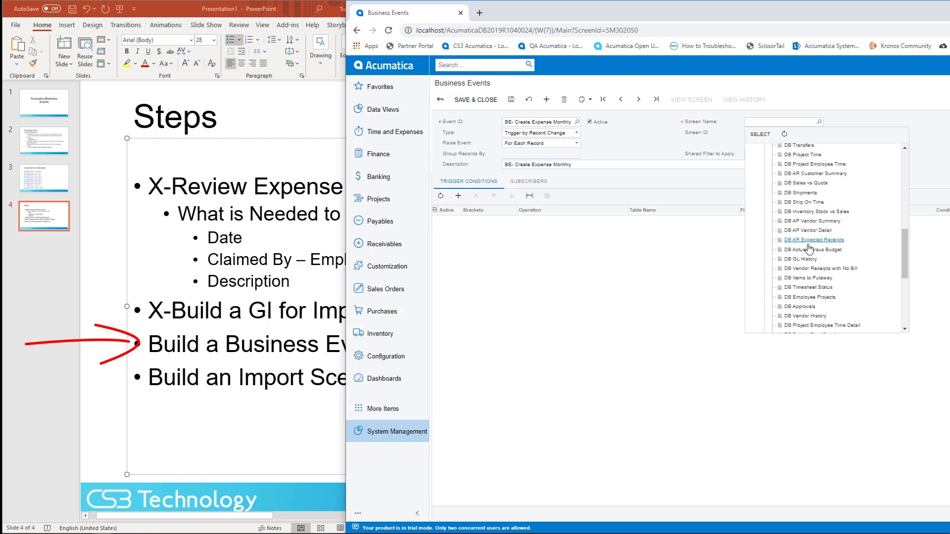
{"action": "scroll", "coordinate": [806, 236], "scroll_direction": "down", "scroll_amount": 1}
{"action": "scroll", "coordinate": [806, 236], "scroll_direction": "down", "scroll_amount": 2}
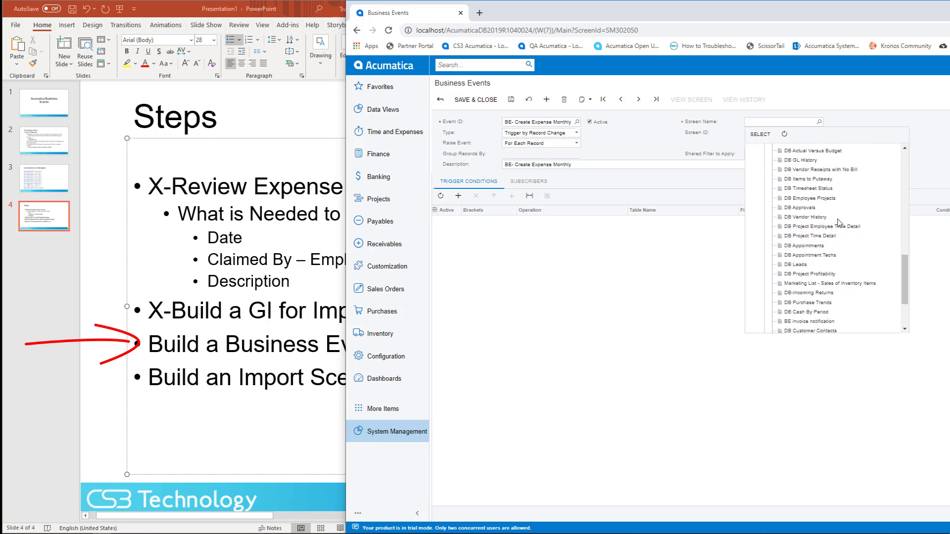
{"action": "scroll", "coordinate": [836, 228], "scroll_direction": "down", "scroll_amount": 2}
{"action": "left_click", "coordinate": [818, 291]}
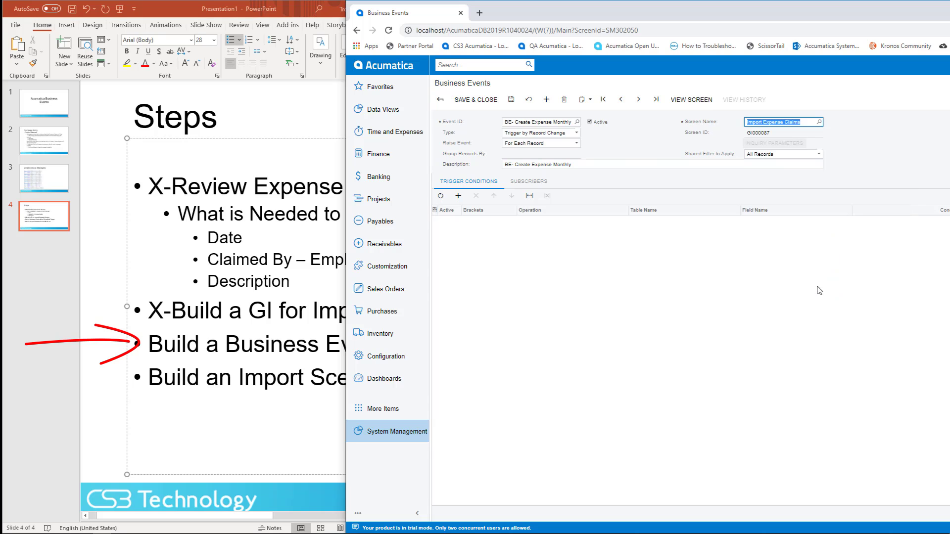
Set the event type to Trigger by Schedule and create a new schedule row.
{"action": "left_click", "coordinate": [562, 132]}
{"action": "left_click", "coordinate": [560, 148]}
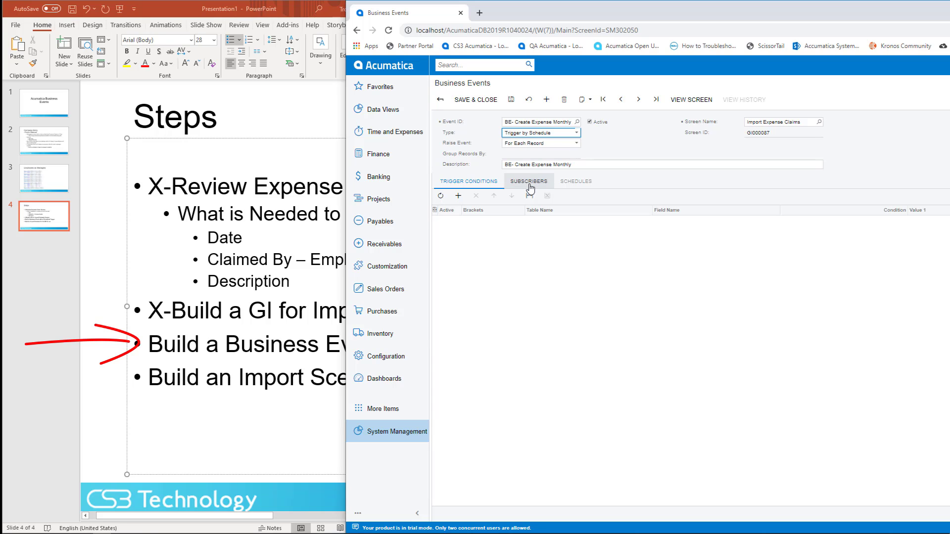
{"action": "left_click", "coordinate": [574, 181]}
{"action": "left_click", "coordinate": [463, 200]}
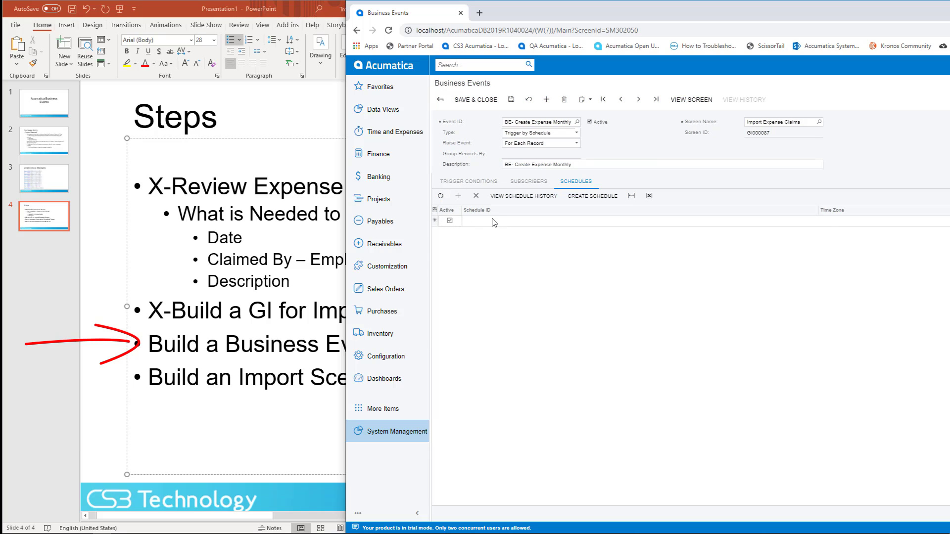
{"action": "left_click", "coordinate": [820, 220]}
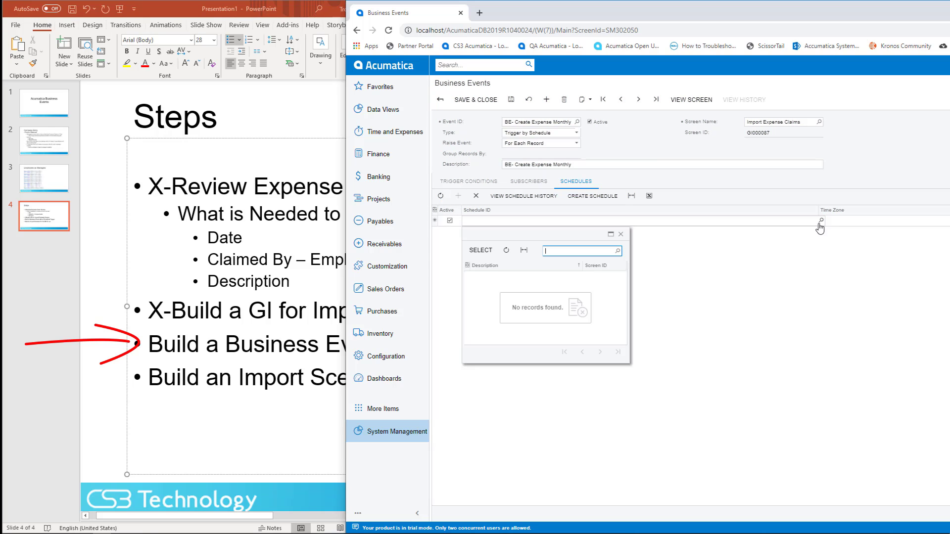
{"action": "left_click", "coordinate": [621, 234]}
{"action": "left_click", "coordinate": [592, 196]}
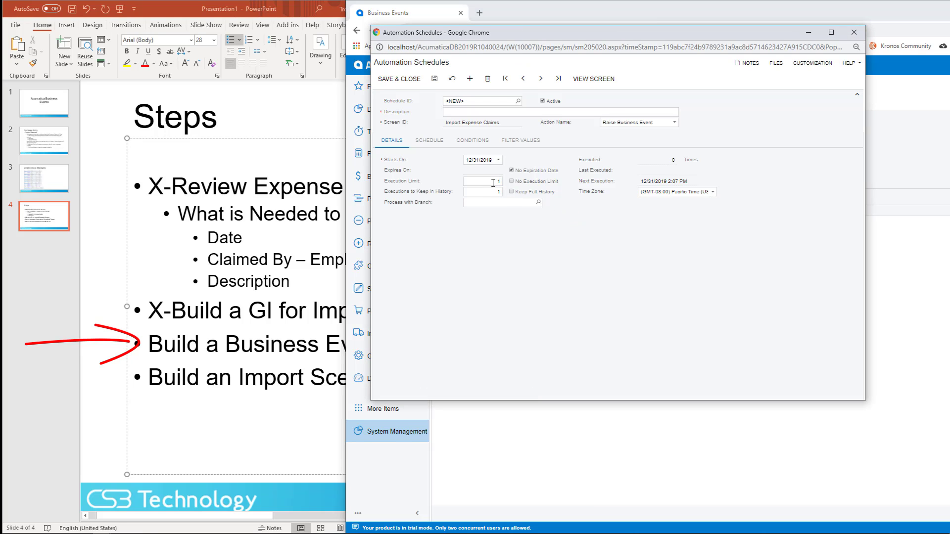
Make the schedule run monthly on day 20 with no execution limit and a start date.
{"action": "left_click", "coordinate": [512, 182]}
{"action": "left_click", "coordinate": [429, 140]}
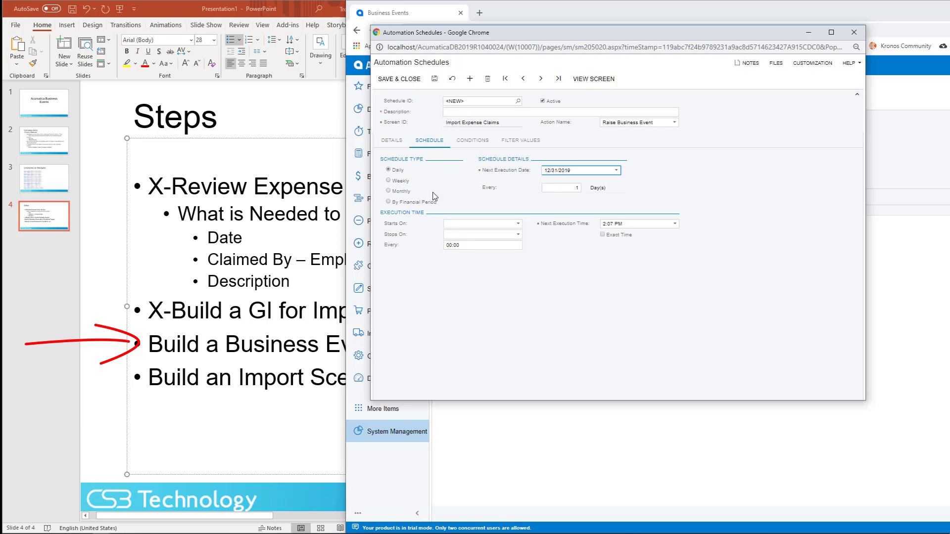
{"action": "left_click", "coordinate": [401, 191]}
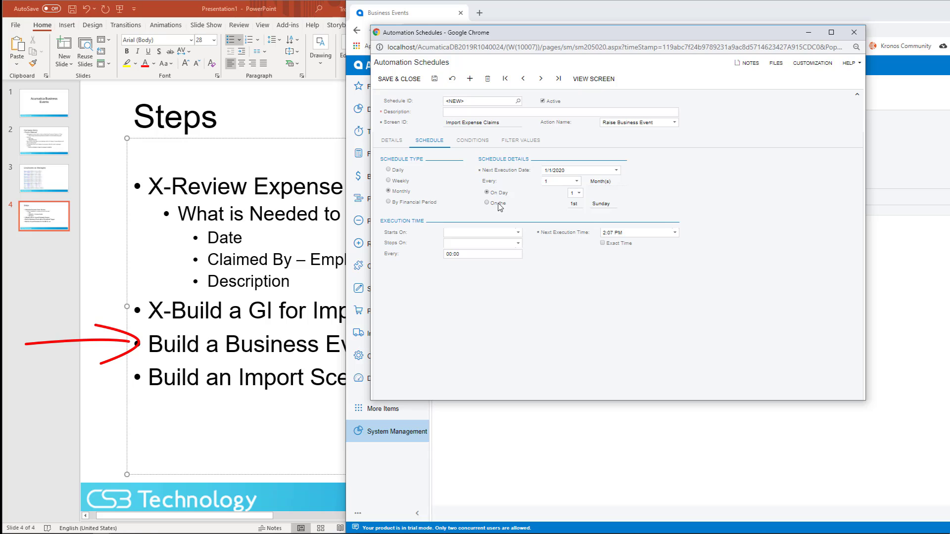
{"action": "left_click", "coordinate": [580, 194]}
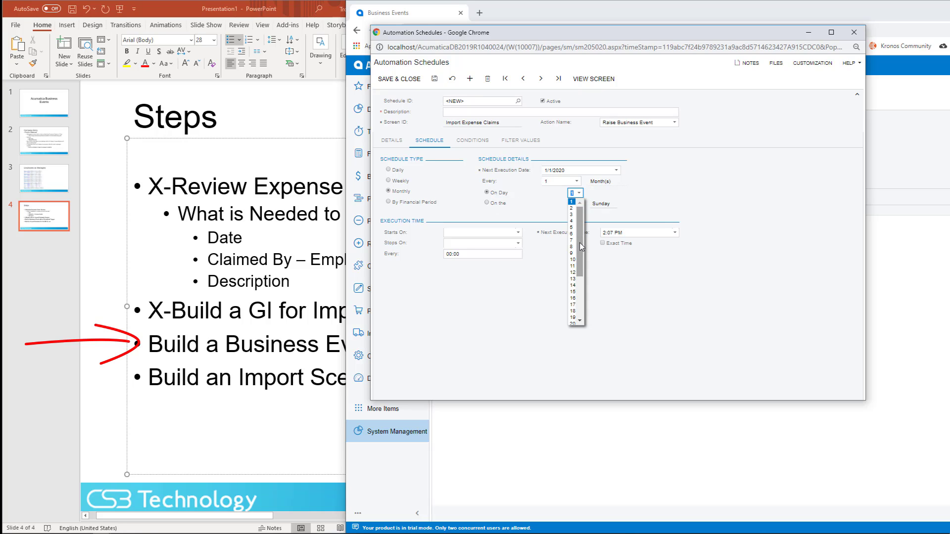
{"action": "left_click", "coordinate": [576, 182]}
{"action": "left_click", "coordinate": [576, 183]}
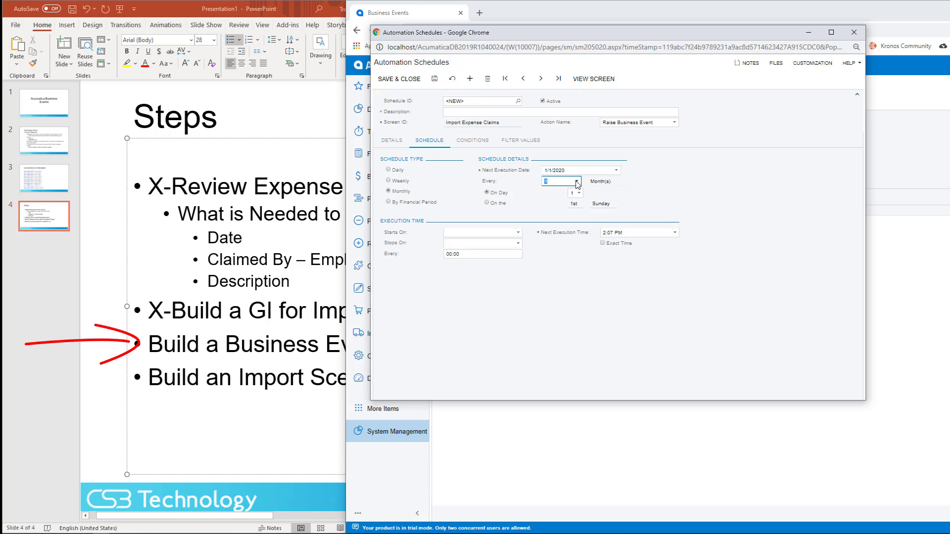
{"action": "left_click", "coordinate": [499, 204]}
{"action": "left_click", "coordinate": [578, 204]}
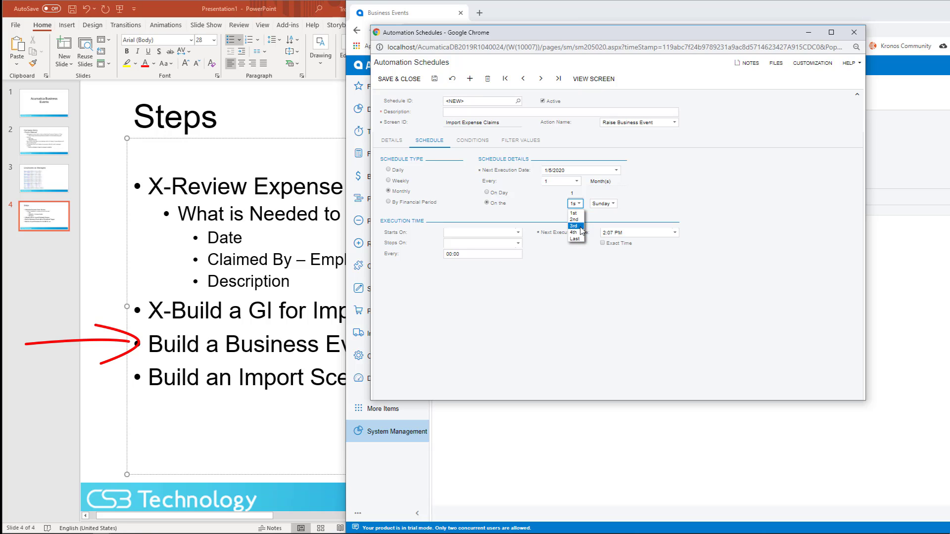
{"action": "left_click", "coordinate": [575, 226]}
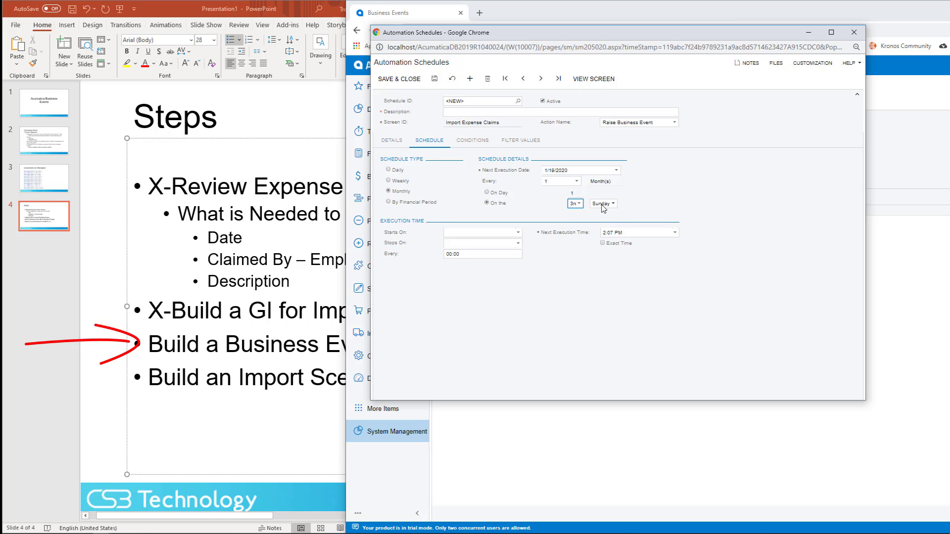
{"action": "left_click", "coordinate": [499, 192]}
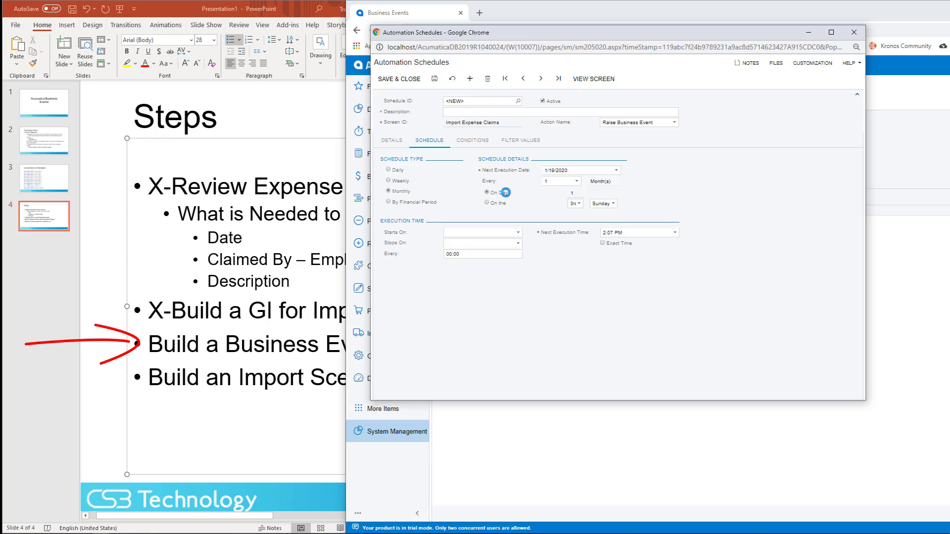
{"action": "left_click", "coordinate": [579, 193]}
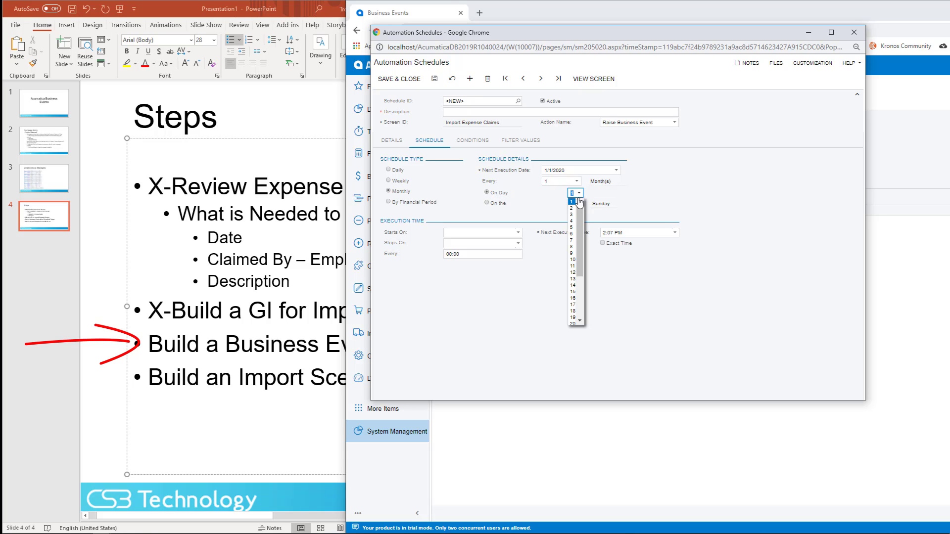
{"action": "left_click", "coordinate": [573, 322]}
{"action": "left_click", "coordinate": [489, 231]}
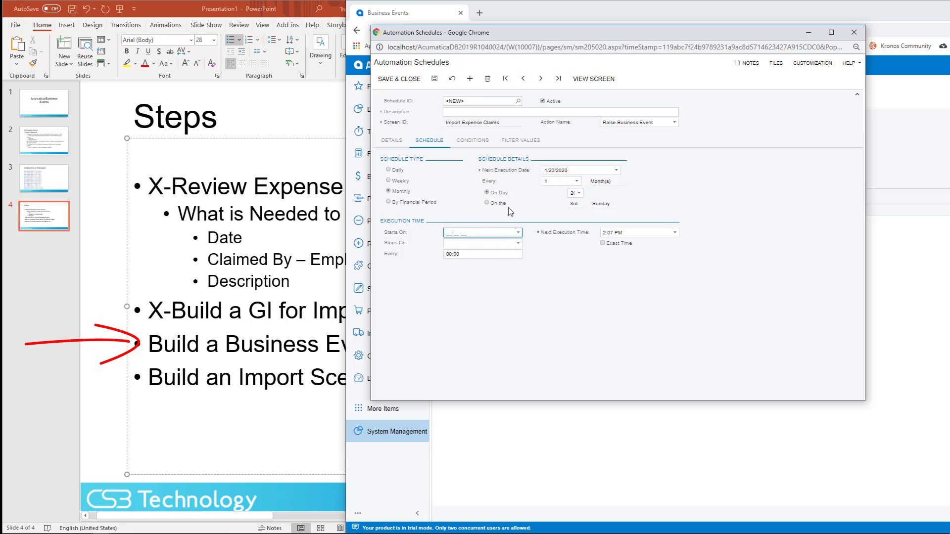
Describe the schedule as 'BE - Create Expense Claims Schedule', save it and return to the event.
{"action": "left_click", "coordinate": [472, 140]}
{"action": "left_click", "coordinate": [466, 112]}
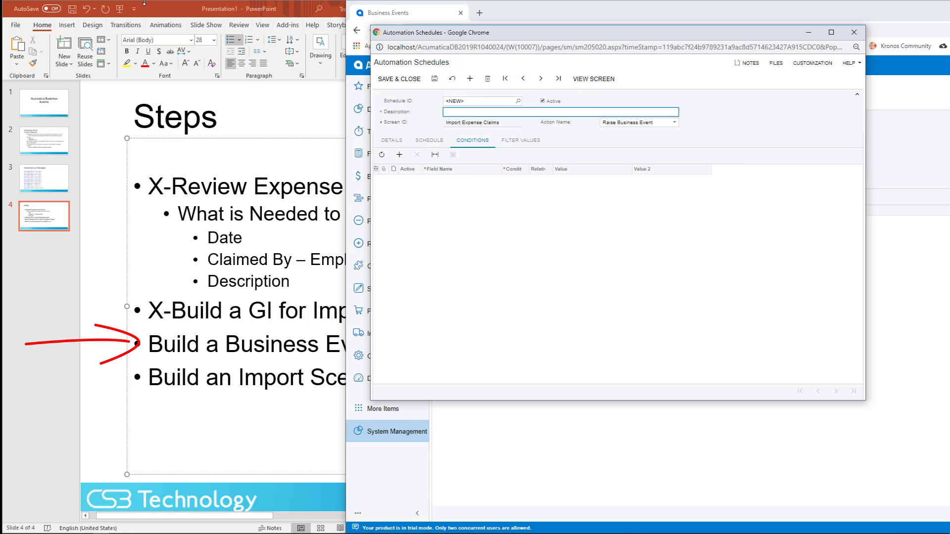
{"action": "type", "text": "BE - Create Expense Claims Schedule"}
{"action": "left_click", "coordinate": [429, 140]}
{"action": "left_click", "coordinate": [434, 79]}
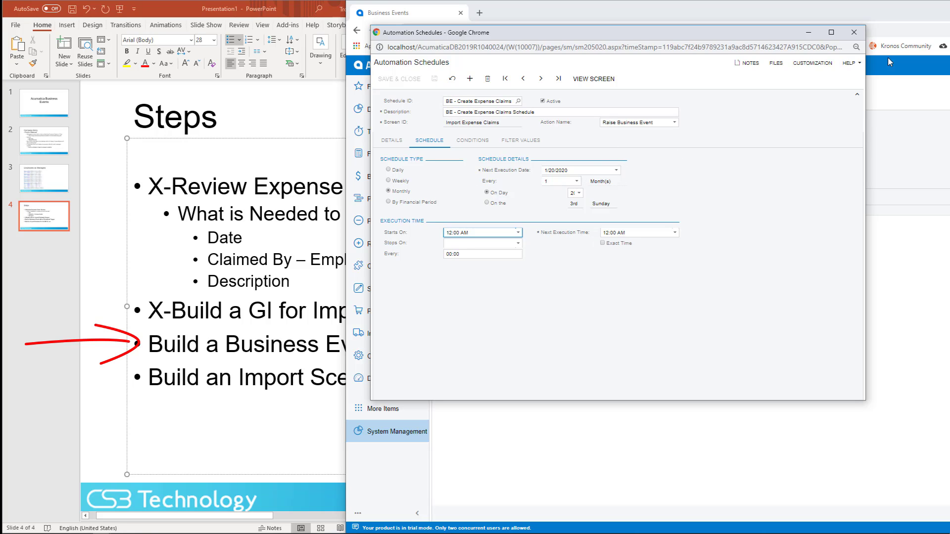
{"action": "left_click", "coordinate": [853, 33]}
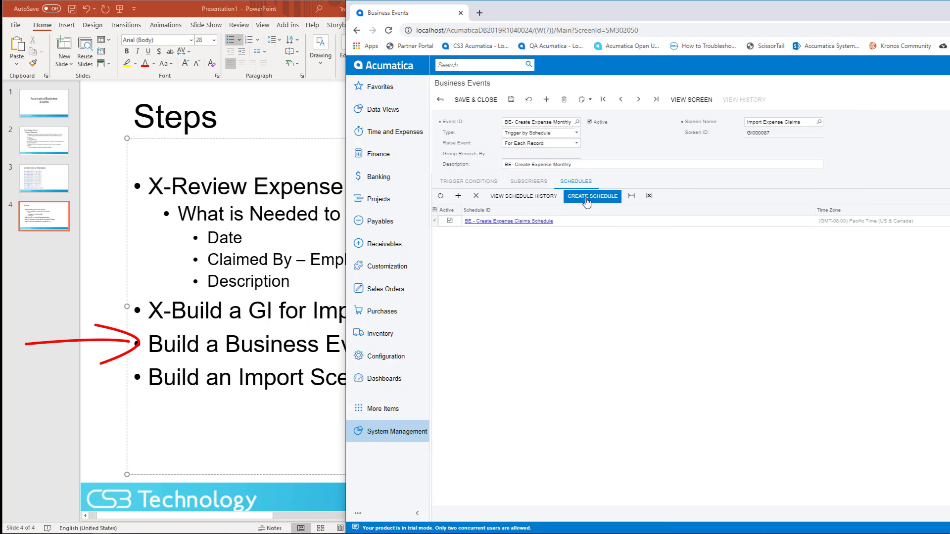
Add an Import Scenario subscriber named 'BE - Create Expense Claim'.
{"action": "left_click", "coordinate": [535, 184]}
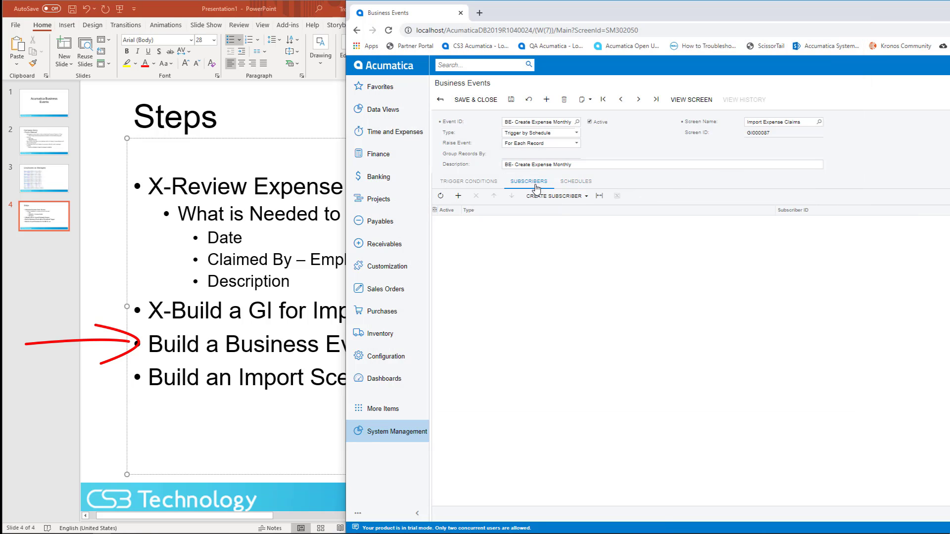
{"action": "left_click", "coordinate": [555, 196]}
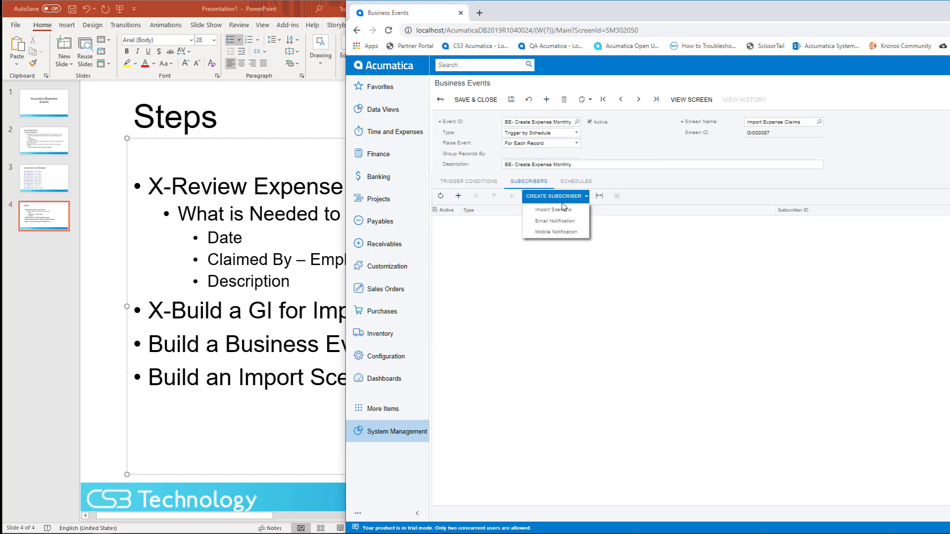
{"action": "left_click", "coordinate": [561, 209]}
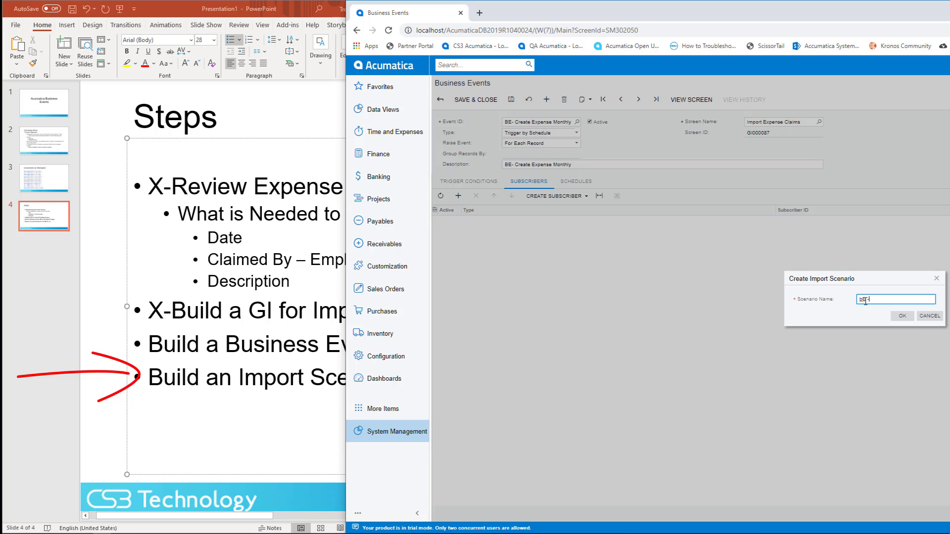
{"action": "type", "text": "BE-"}
{"action": "left_click", "coordinate": [895, 316]}
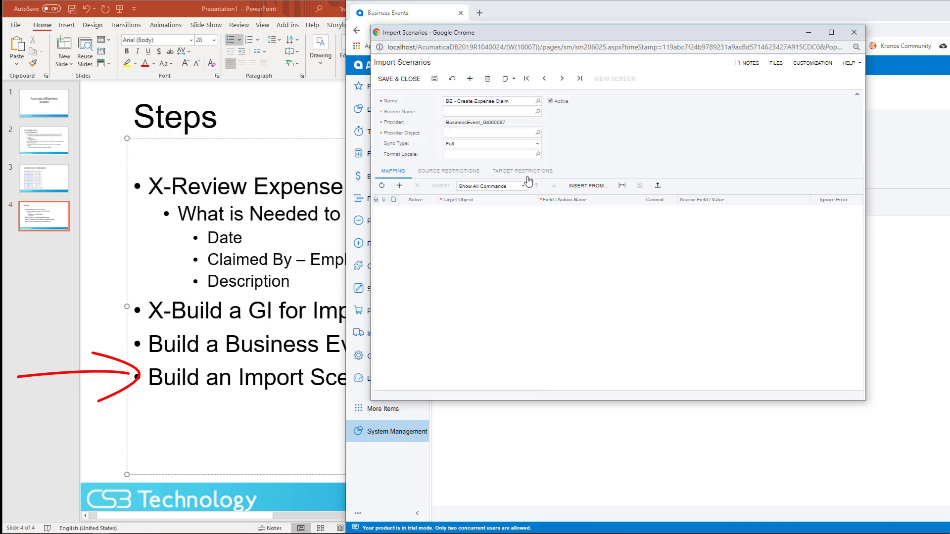
Set the scenario's screen to Time & Expenses > Work Area > Enter > Expense Claim.
{"action": "left_click", "coordinate": [537, 112]}
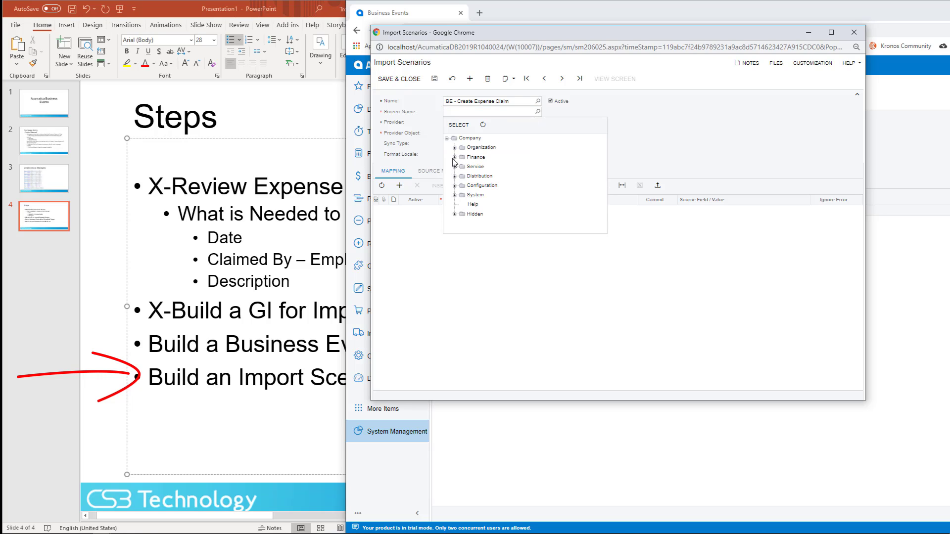
{"action": "left_click", "coordinate": [454, 148]}
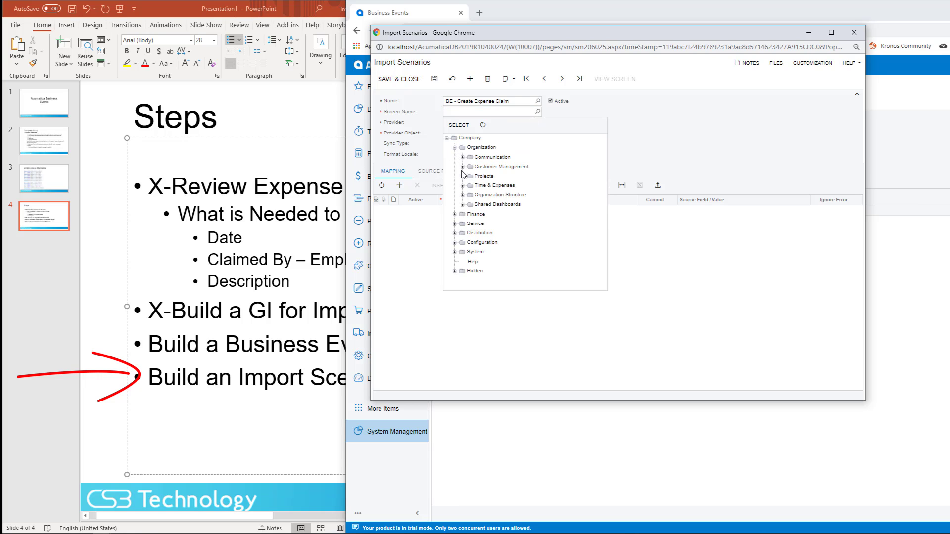
{"action": "left_click", "coordinate": [463, 185]}
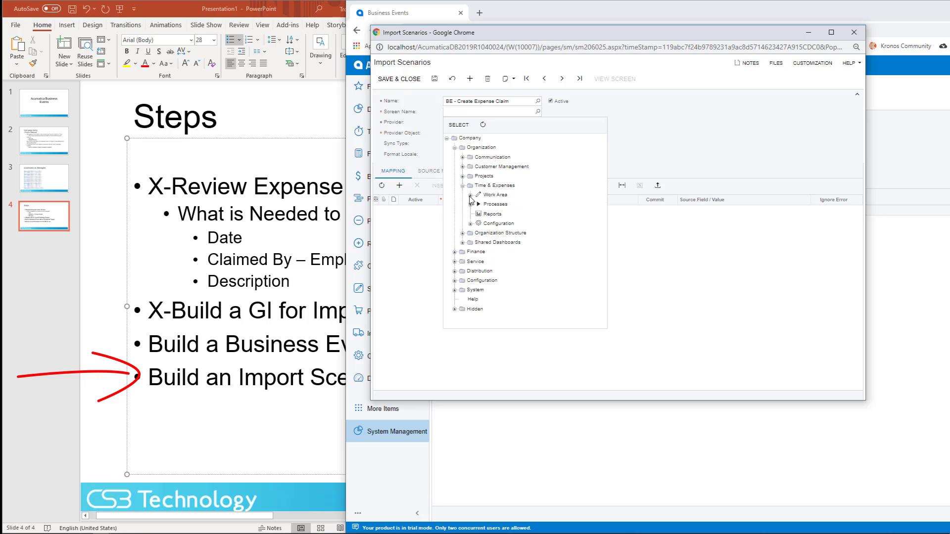
{"action": "left_click", "coordinate": [470, 195]}
{"action": "left_click", "coordinate": [478, 204]}
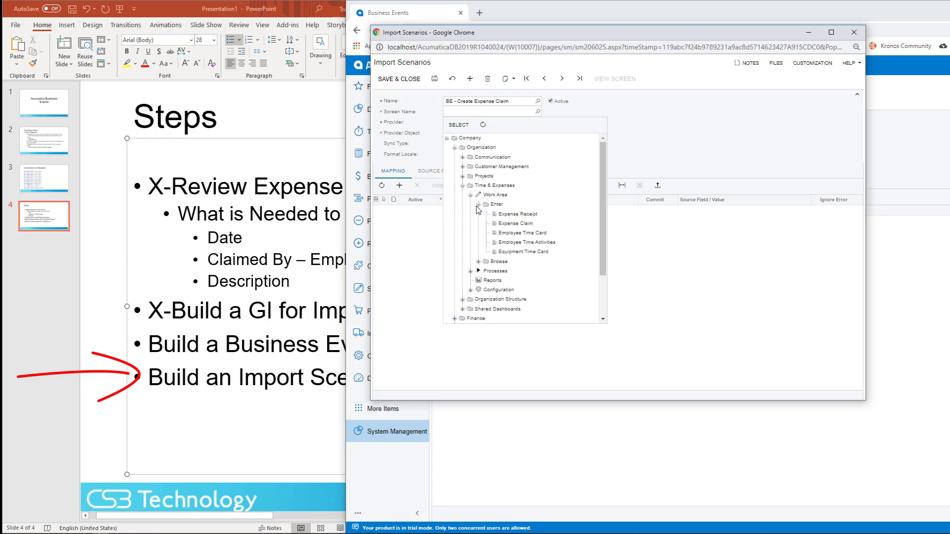
{"action": "left_click", "coordinate": [502, 223]}
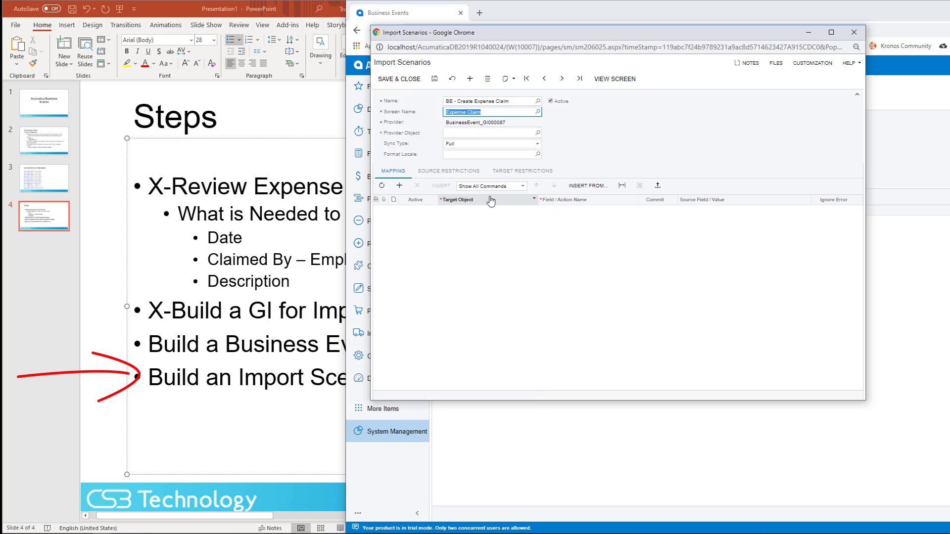
Choose Results as the provider object and add the first mapping row.
{"action": "left_click", "coordinate": [537, 132]}
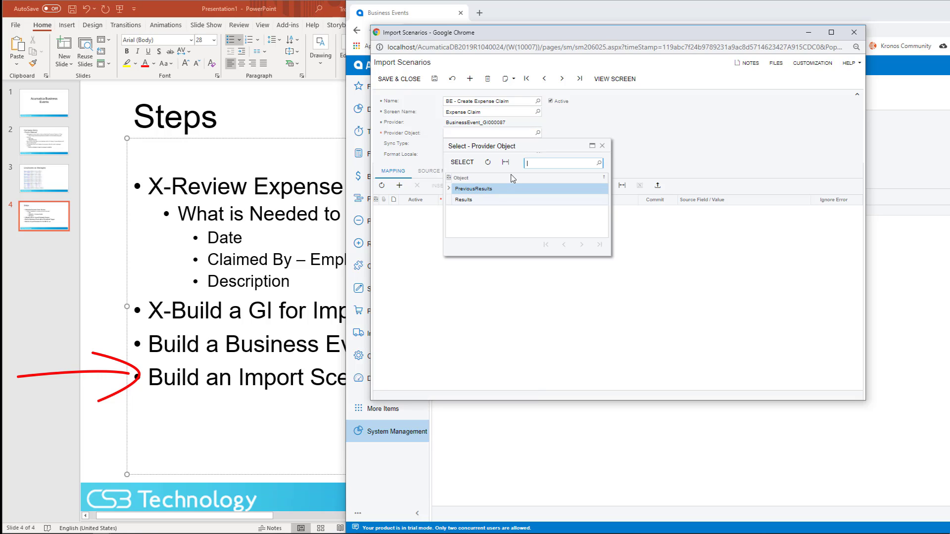
{"action": "left_click", "coordinate": [491, 204]}
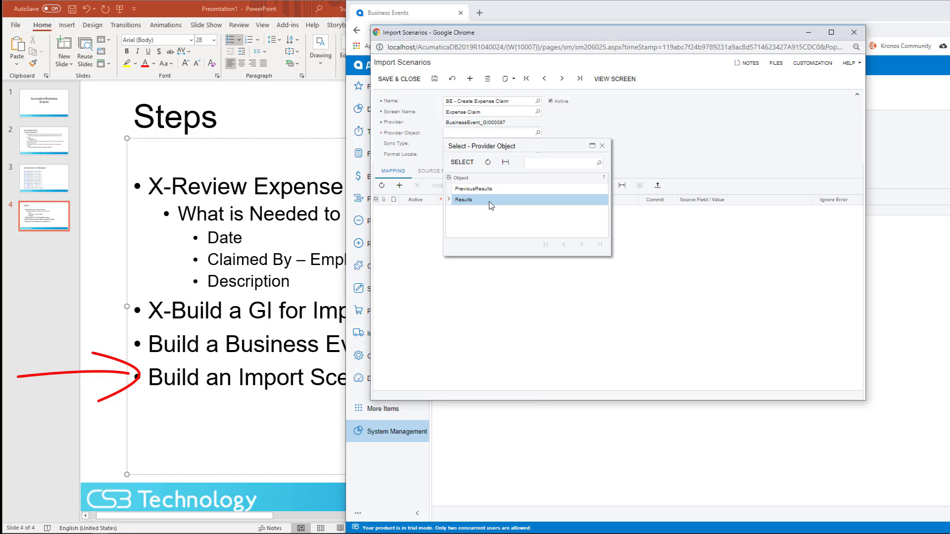
{"action": "double_click", "coordinate": [491, 204]}
{"action": "left_click", "coordinate": [480, 155]}
{"action": "left_click", "coordinate": [399, 185]}
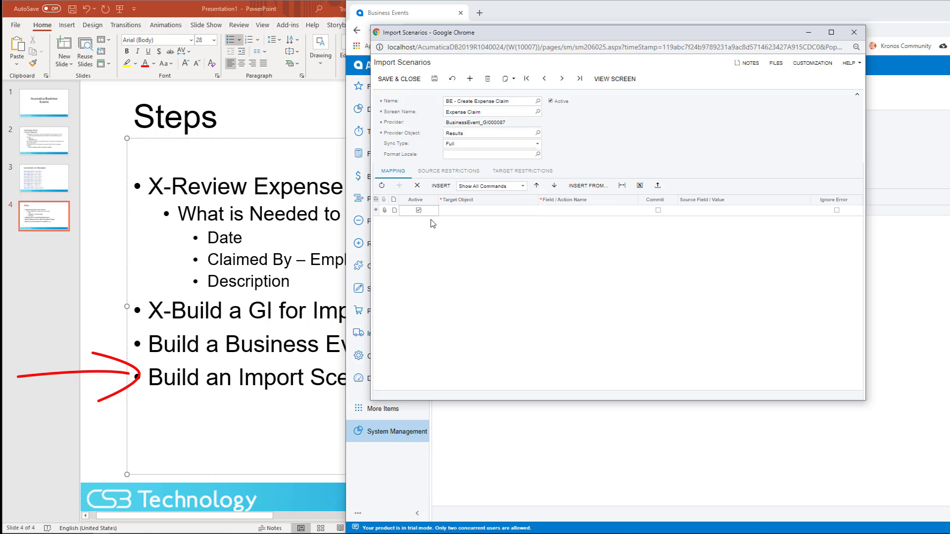
{"action": "left_click", "coordinate": [471, 211]}
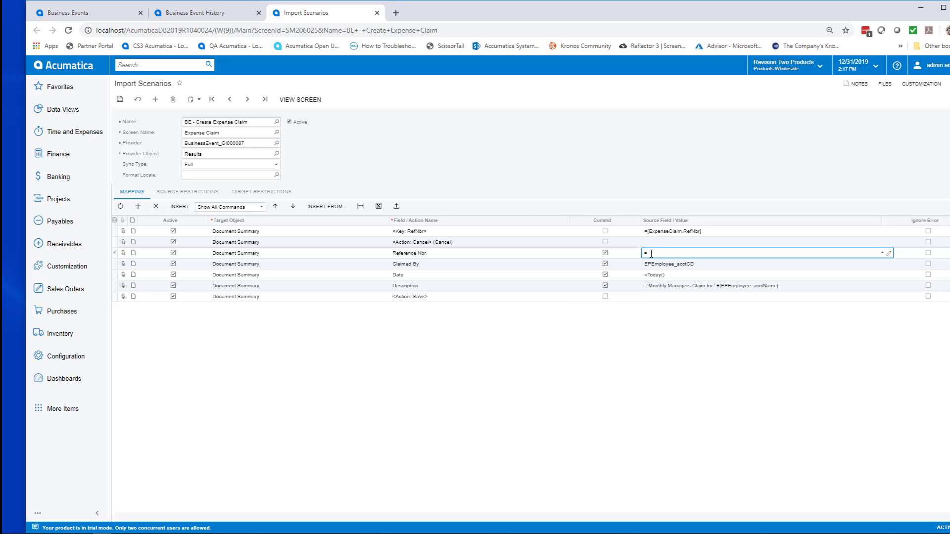
Save the mappings and check the BE- Create Expense Monthly event's empty history.
{"action": "left_click", "coordinate": [120, 100]}
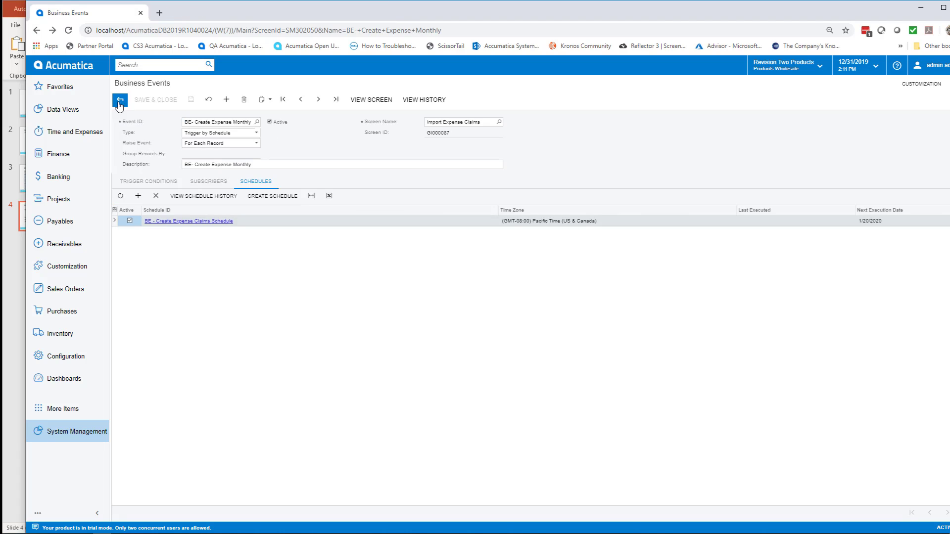
{"action": "left_click", "coordinate": [120, 100]}
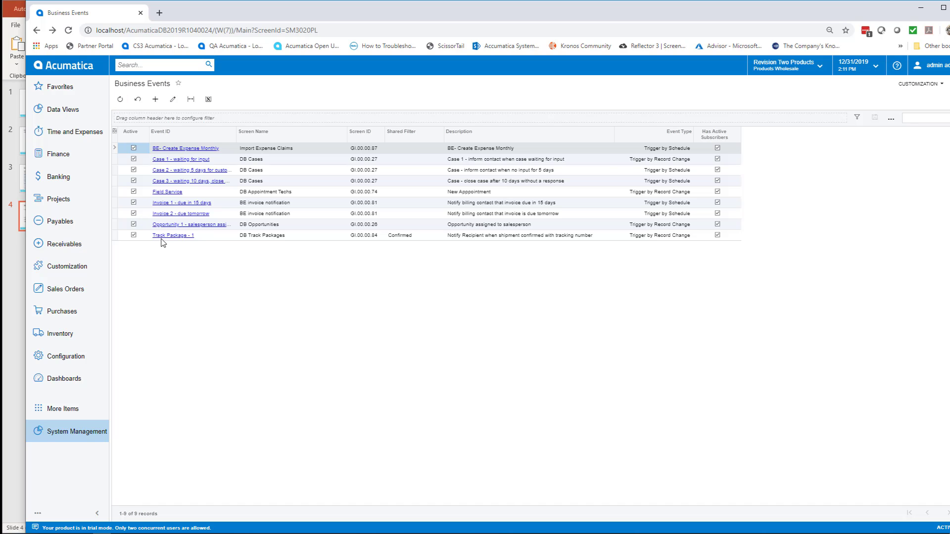
{"action": "left_click", "coordinate": [198, 148]}
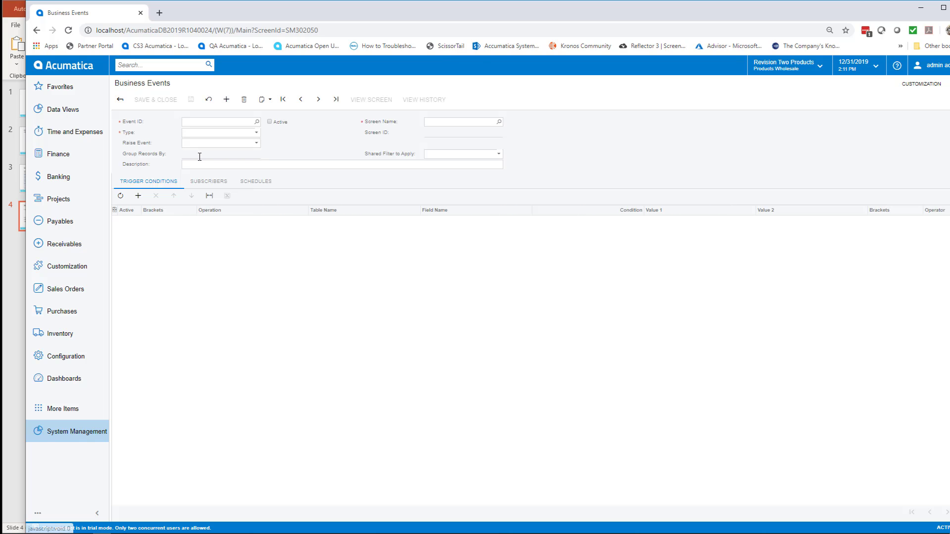
{"action": "left_click", "coordinate": [413, 99]}
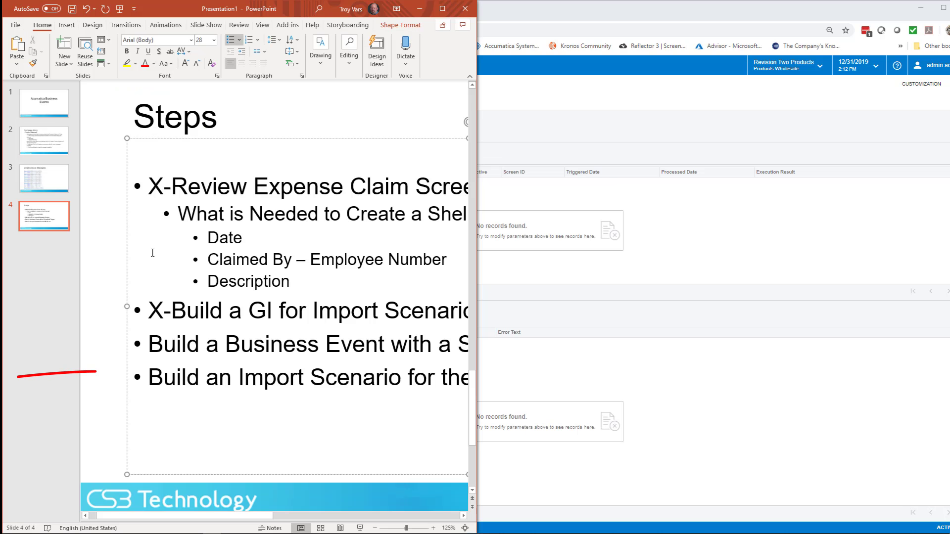
Prefix 'Build a Business Event' and 'Build an Import Scenario' with X.
{"action": "type", "text": "X"}
{"action": "key", "text": "Down"}
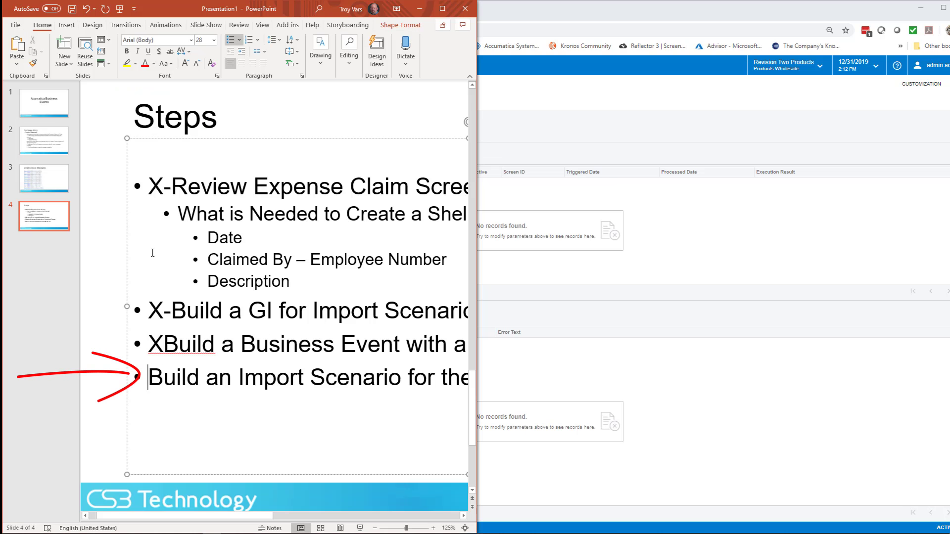
{"action": "type", "text": "X"}
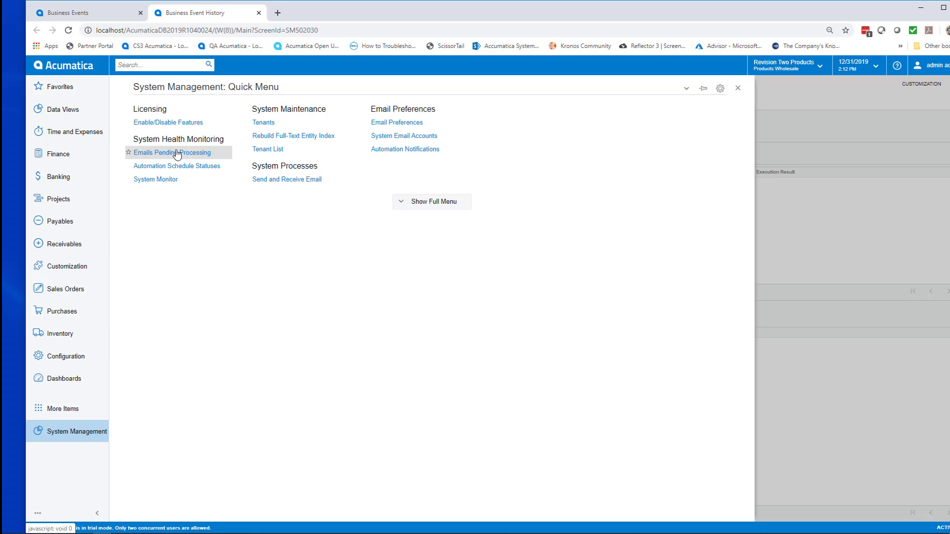
Open the GI.00.00.87 BE - Create Expense Claims Schedule record from Automation Schedule Statuses.
{"action": "left_click", "coordinate": [200, 89]}
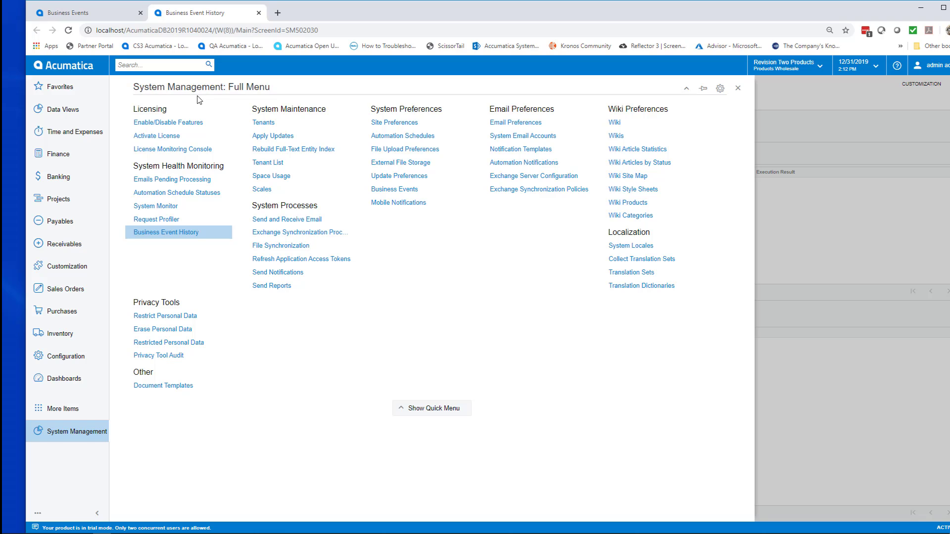
{"action": "left_click", "coordinate": [199, 204]}
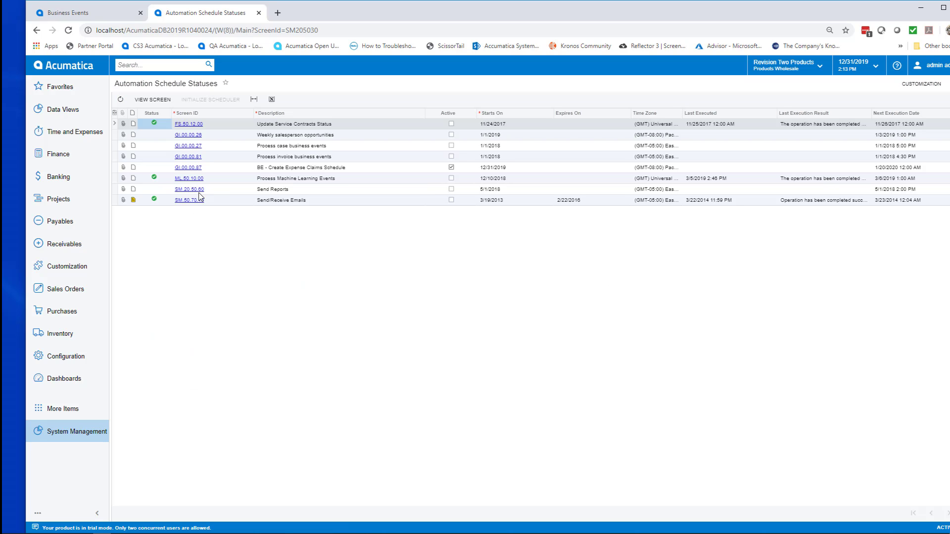
{"action": "left_click", "coordinate": [354, 170]}
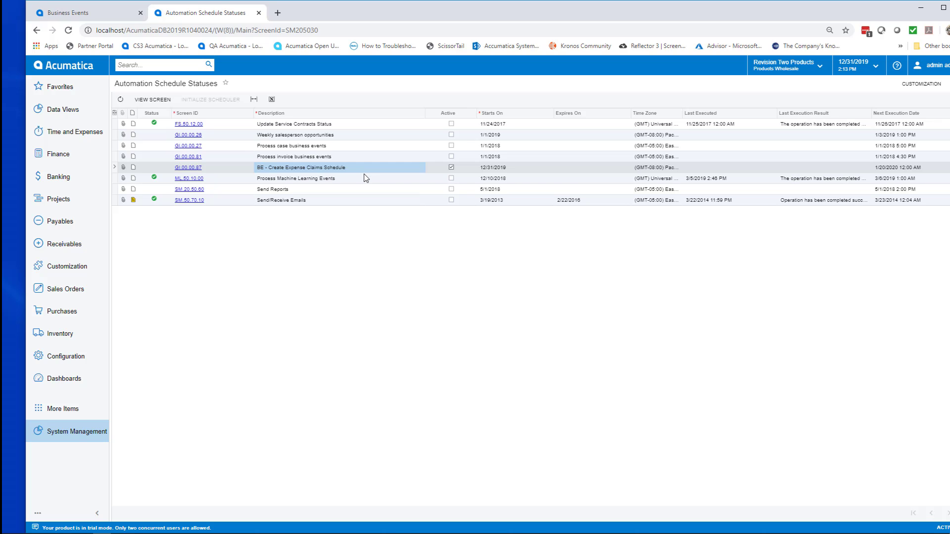
{"action": "left_click", "coordinate": [200, 168]}
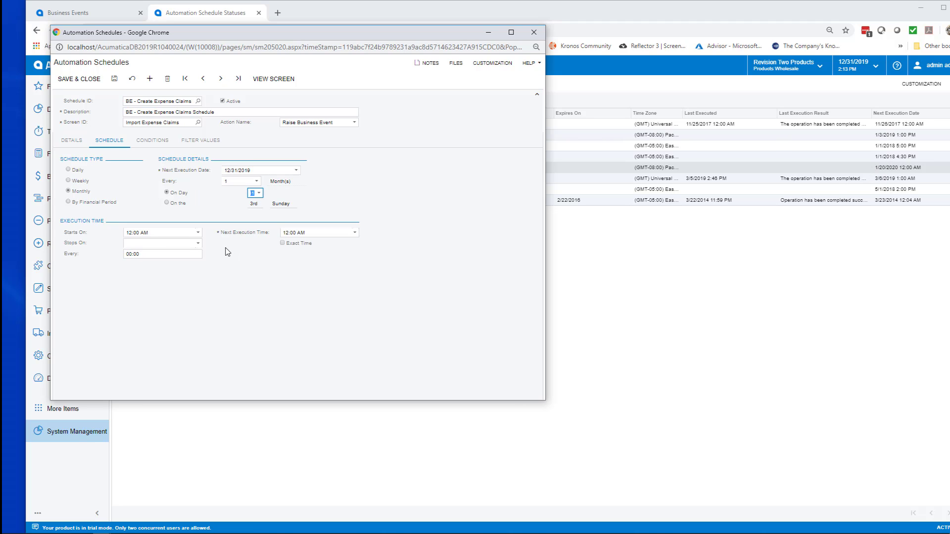
Set the schedule to start at 2:30 PM, save it, and refresh the statuses list.
{"action": "left_click", "coordinate": [198, 232]}
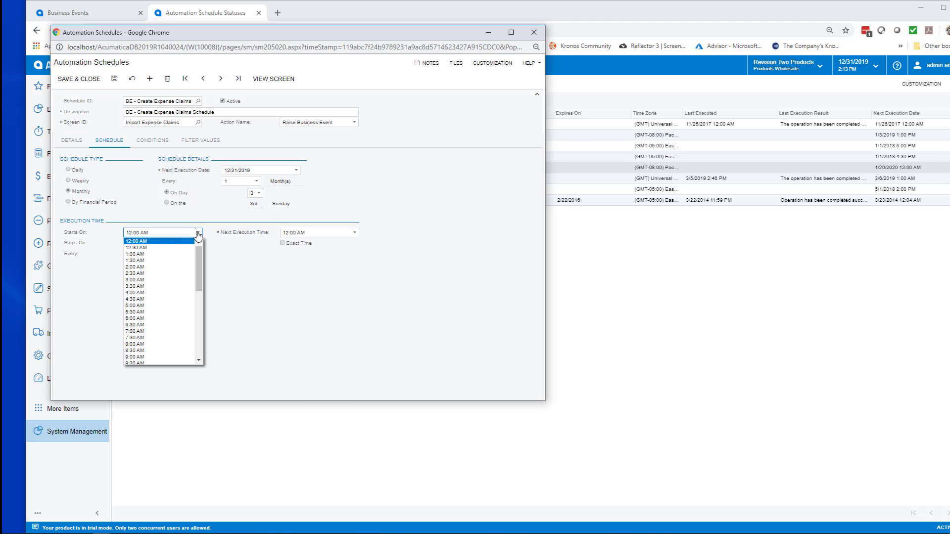
{"action": "left_click_drag", "start_coordinate": [199, 256], "coordinate": [197, 290]}
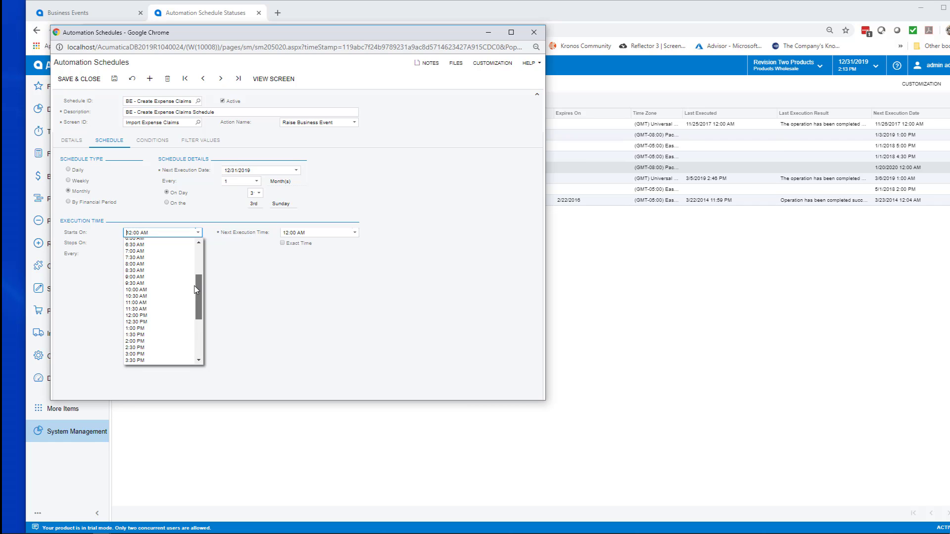
{"action": "left_click", "coordinate": [156, 347]}
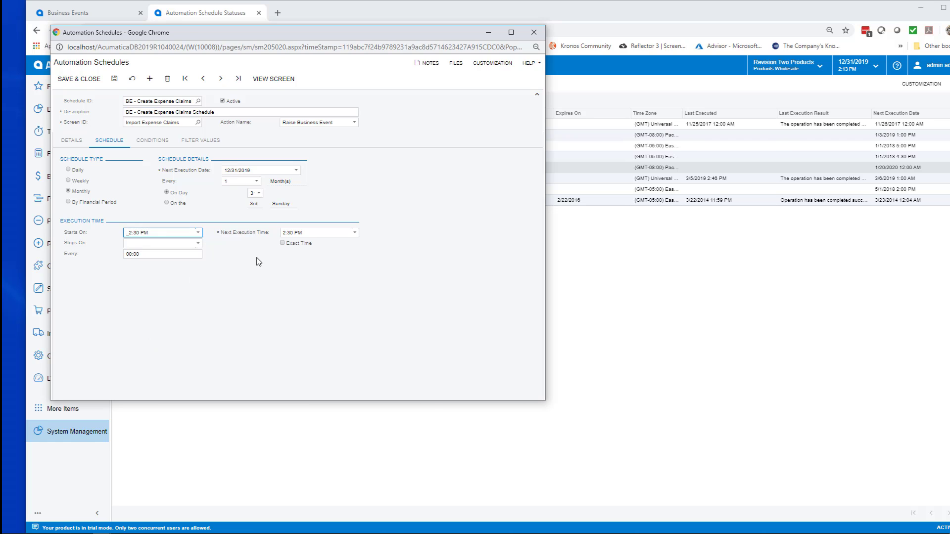
{"action": "left_click", "coordinate": [290, 232]}
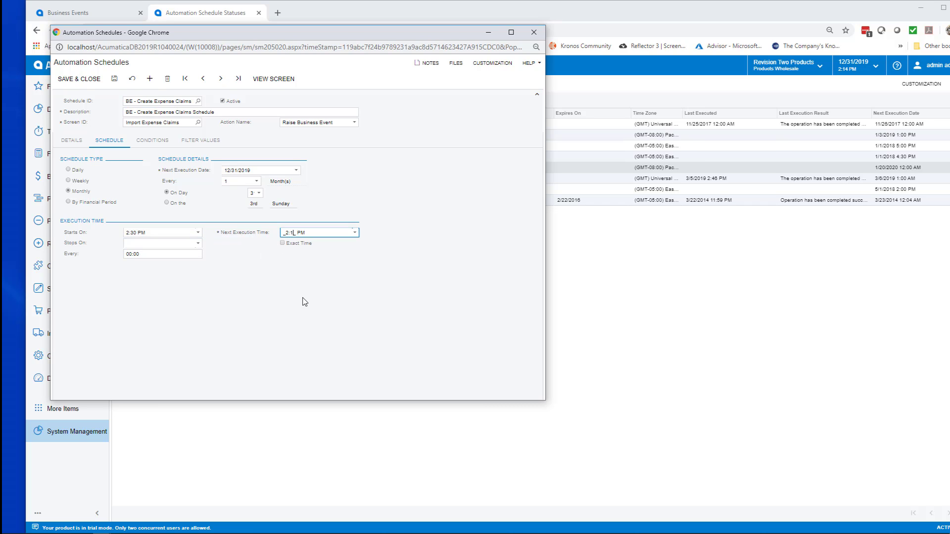
{"action": "left_click", "coordinate": [114, 78]}
{"action": "left_click", "coordinate": [534, 33]}
{"action": "left_click", "coordinate": [69, 31]}
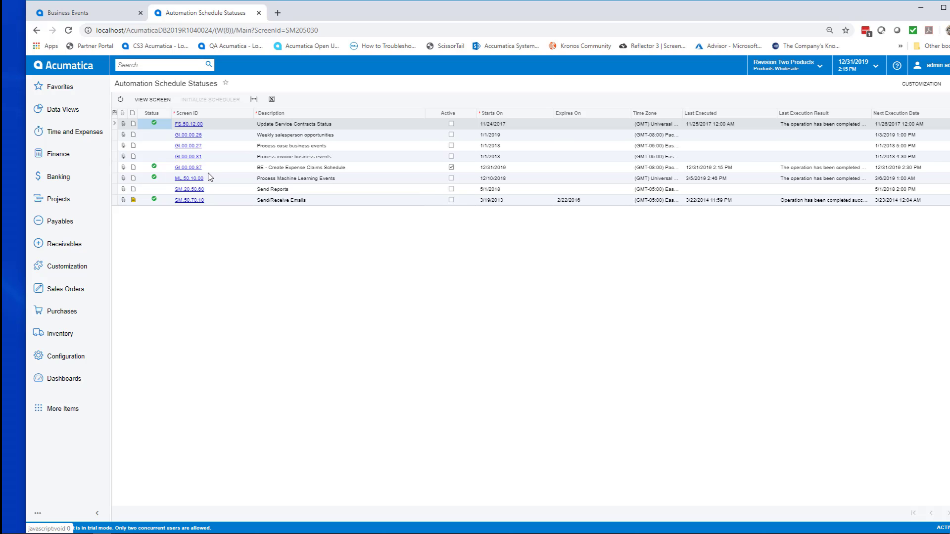
Review the 11 new on-hold Monthly Managers Claims dated 12/31/2019 in Expense Claims, then return.
{"action": "left_click", "coordinate": [58, 132]}
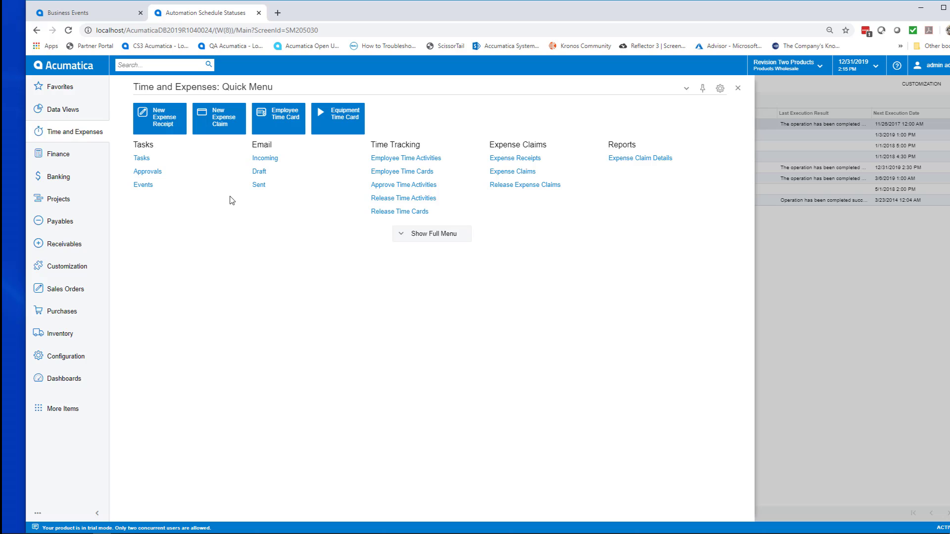
{"action": "left_click", "coordinate": [513, 171]}
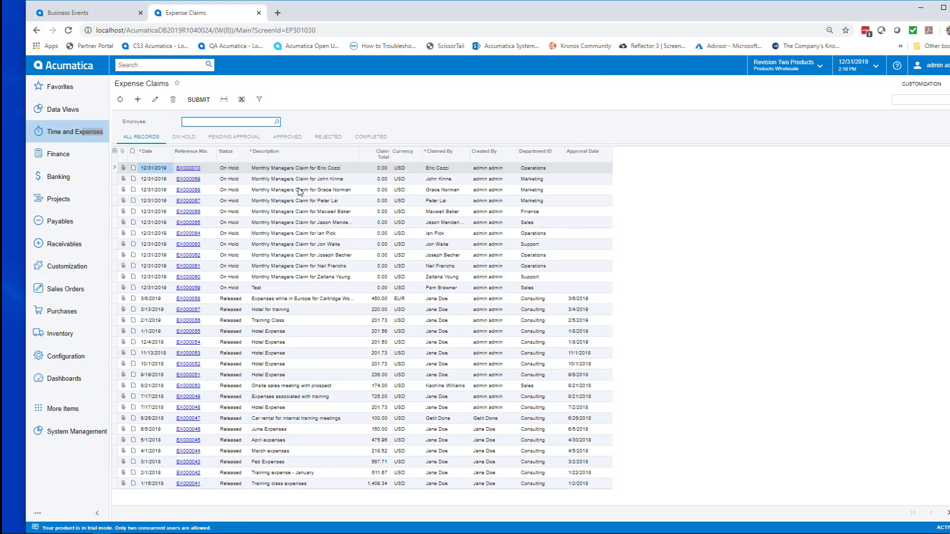
{"action": "left_click", "coordinate": [258, 13]}
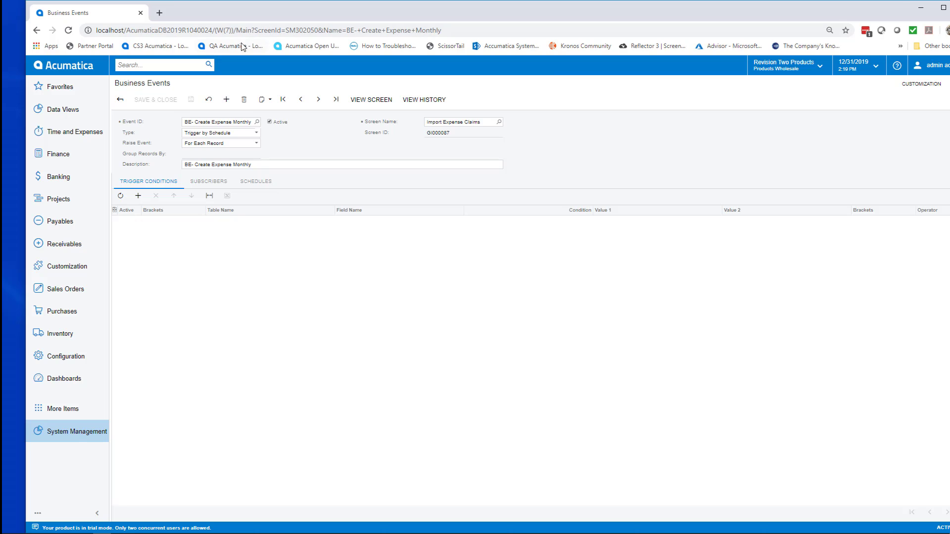